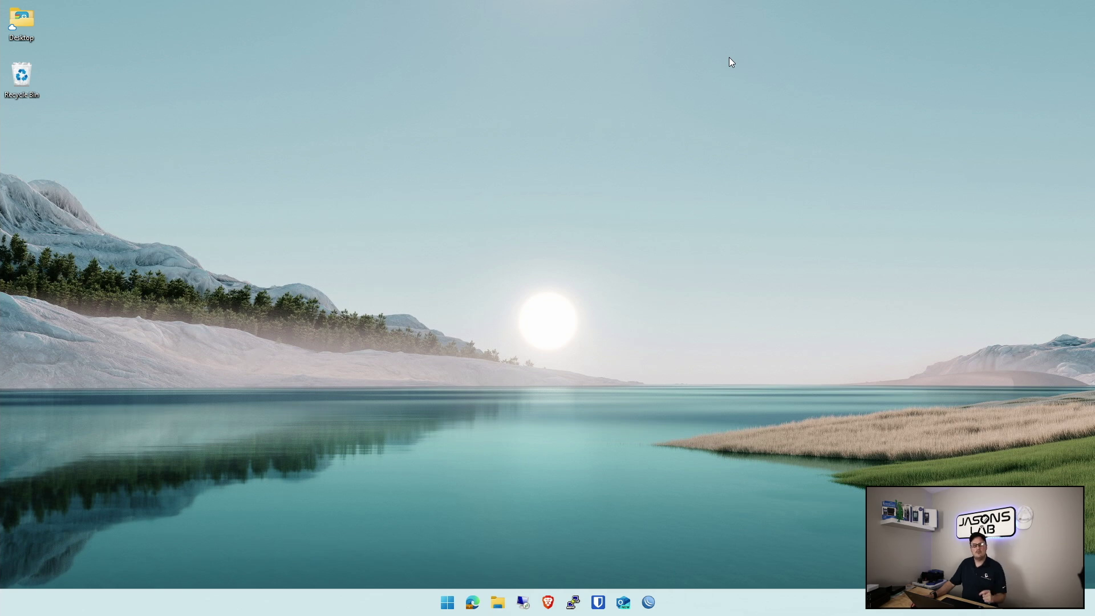
Load gwn.cloud in Brave, sign in to the portal, and expand the Settings navigation
key(super+4)
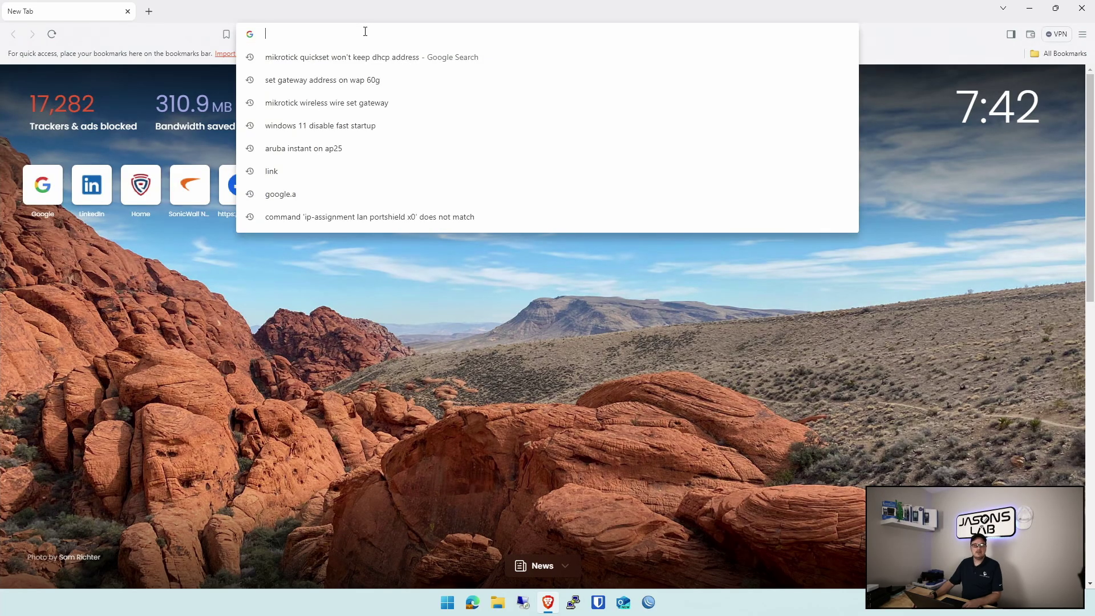
text(gwn.cloud)
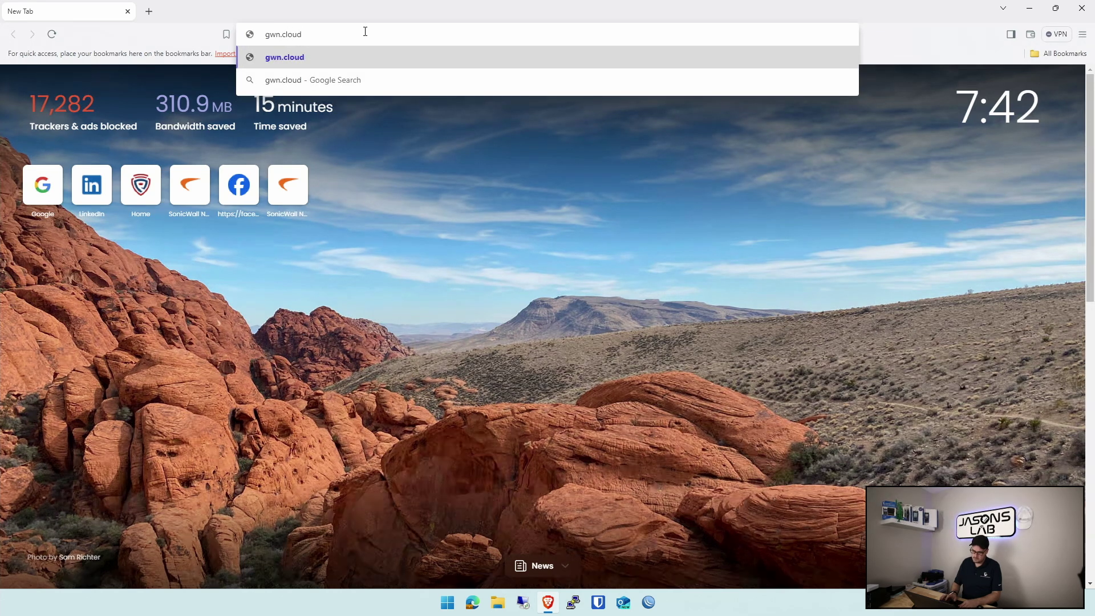
key(Return)
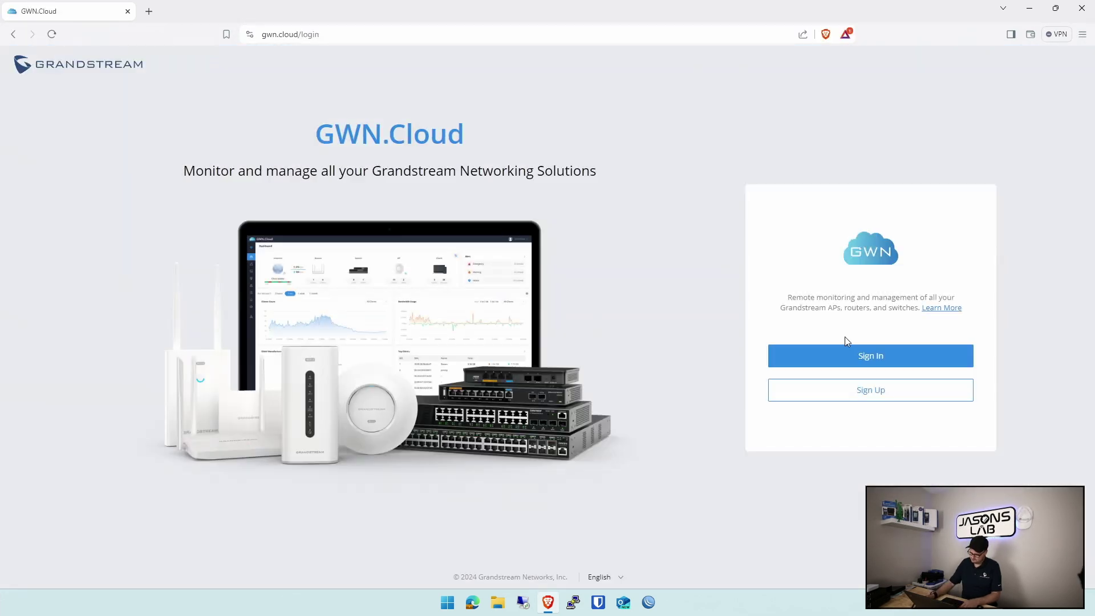
click(873, 356)
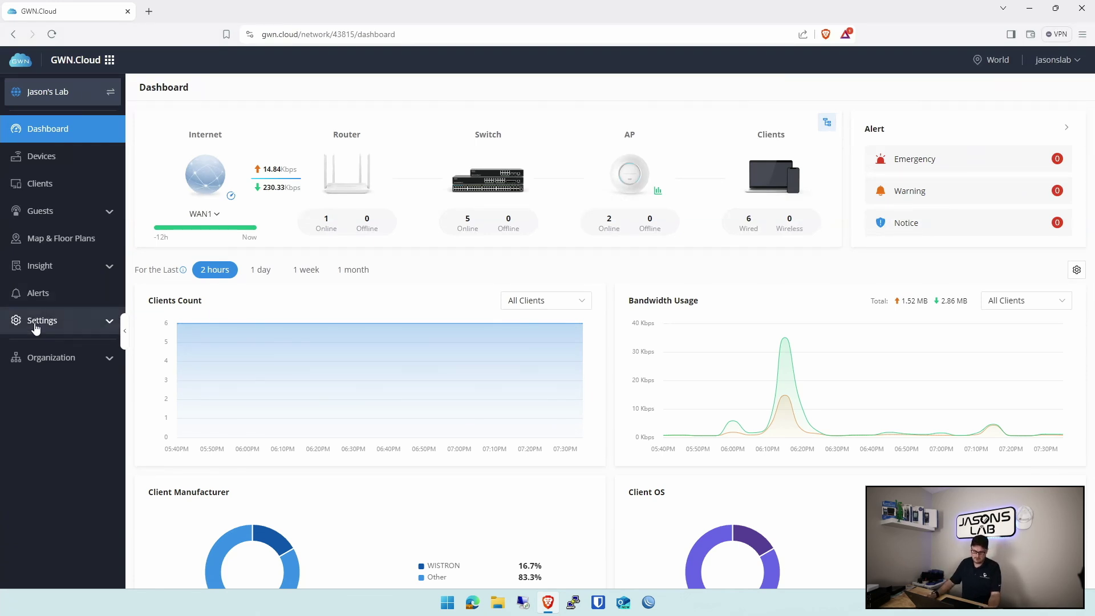
click(35, 320)
Add a new wireless network from Settings > Wi-Fi with PPSK without RADIUS security
click(111, 348)
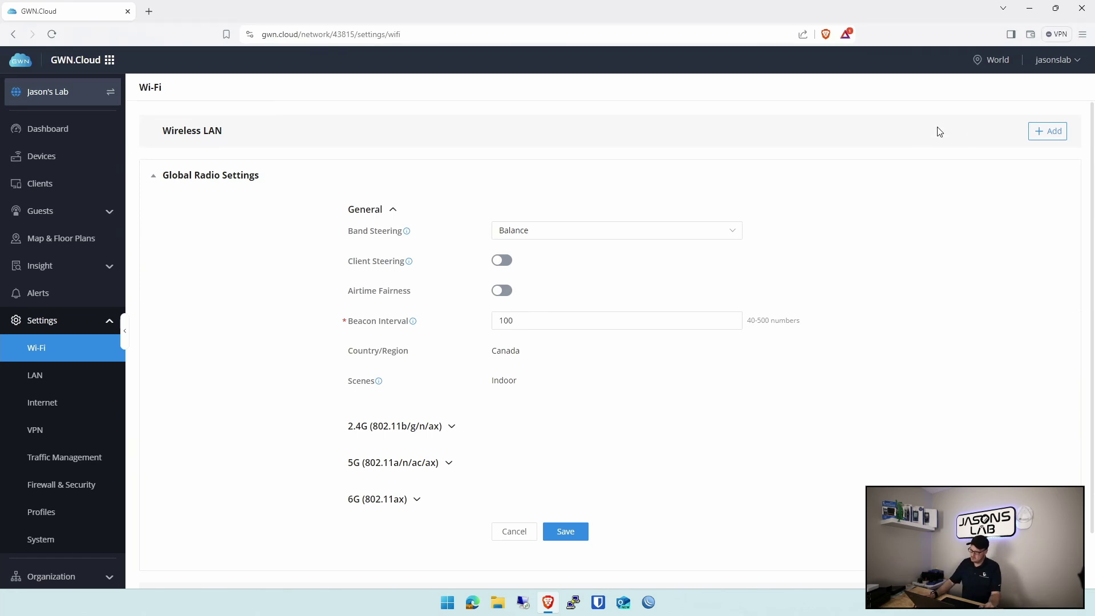
click(1048, 131)
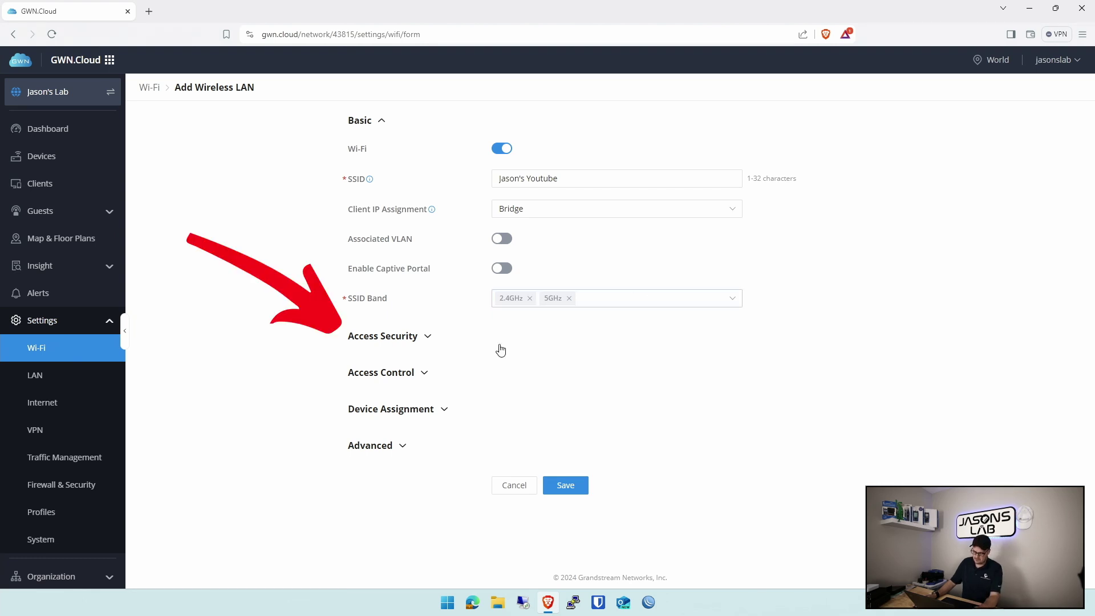
click(433, 338)
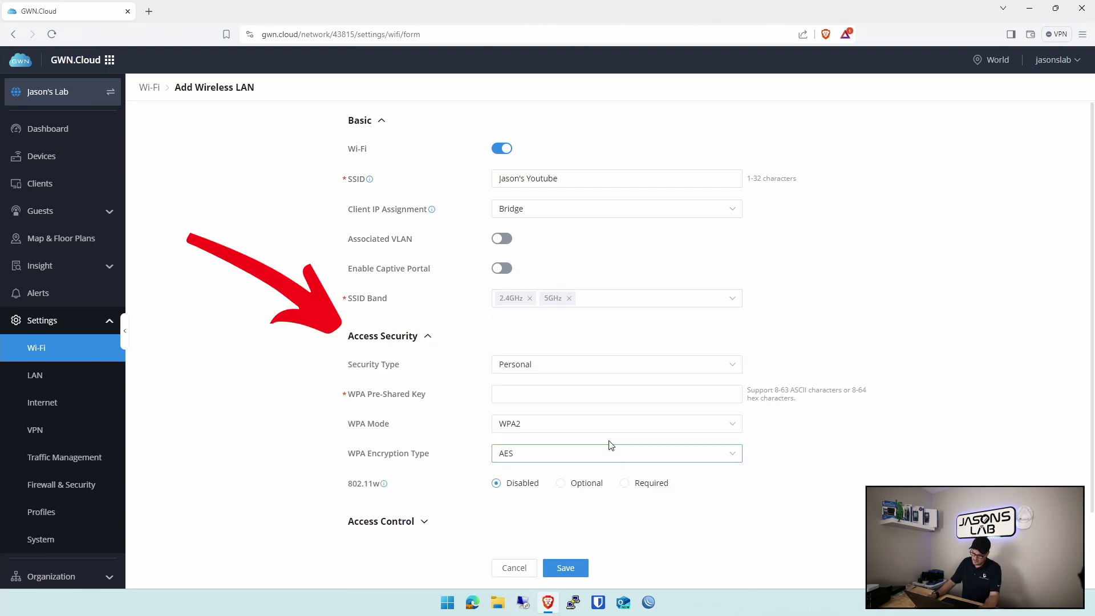
click(573, 372)
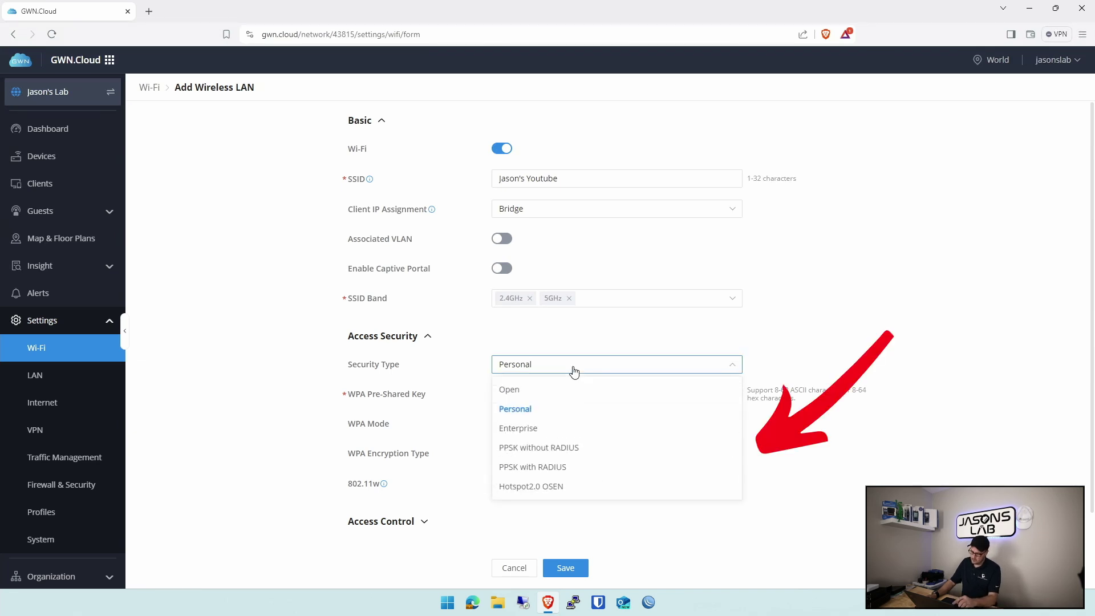
click(548, 454)
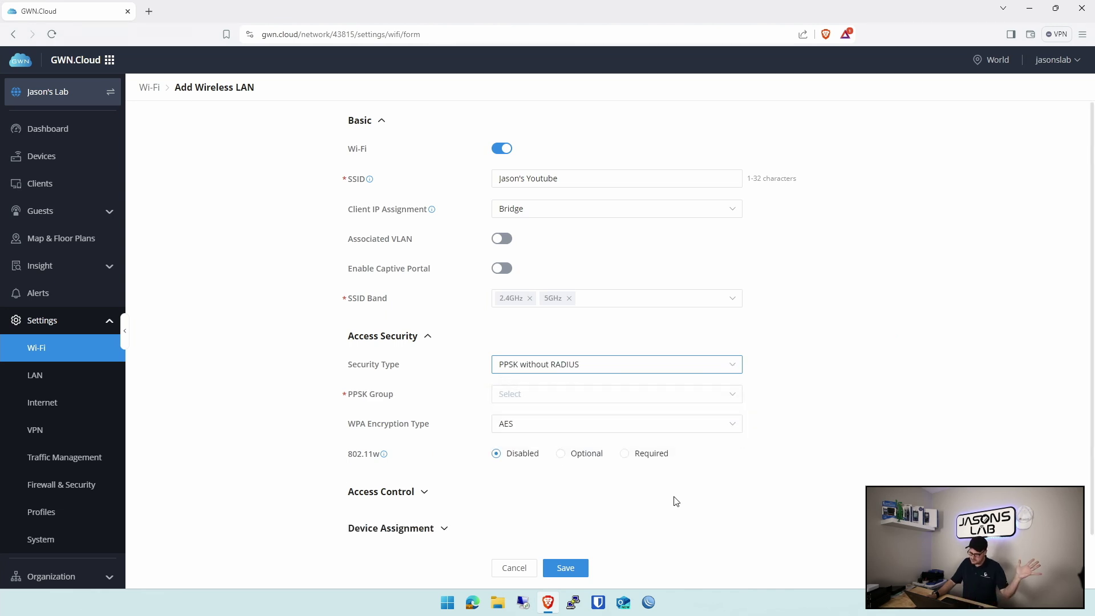
click(566, 568)
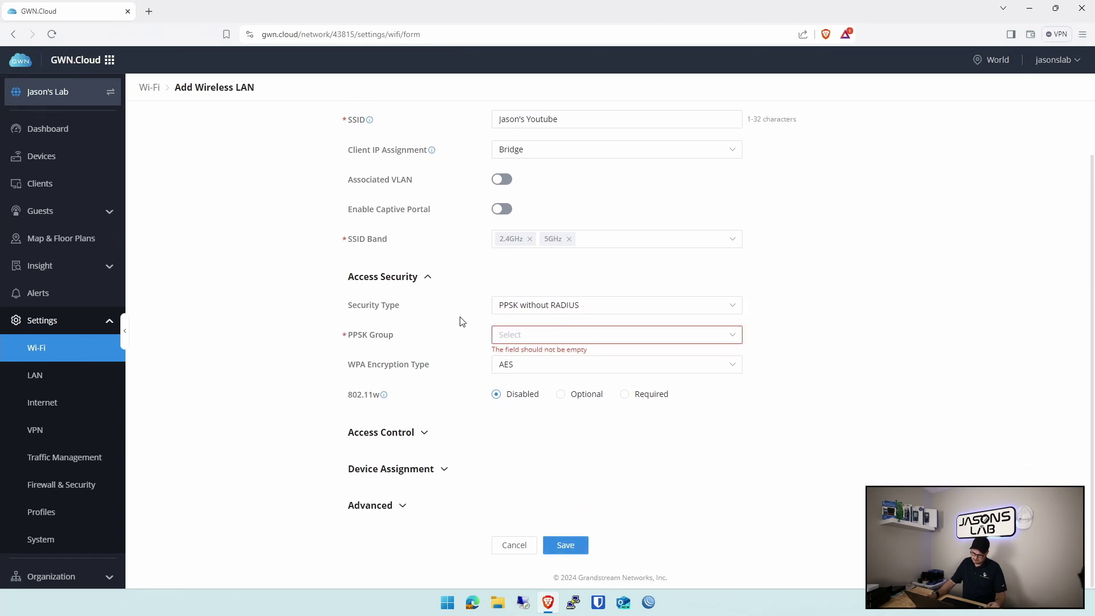
Start a new PPSK group from the PPSK Group list and focus its name field
click(682, 339)
click(550, 360)
click(564, 124)
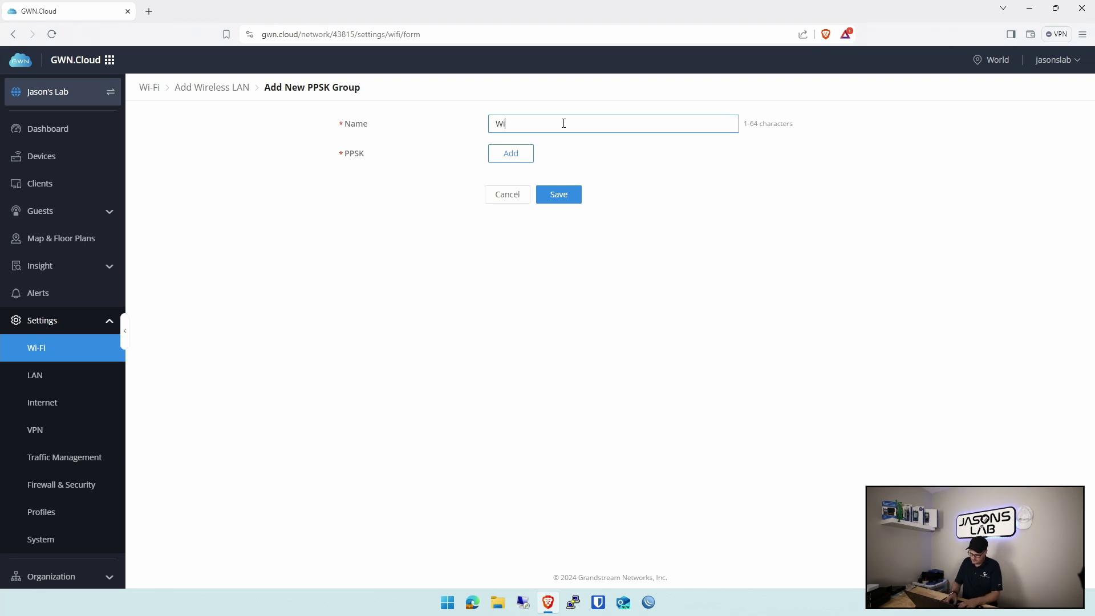
Save a PPSK group named 'Wireless' and save the wireless network using it
text(Wireless)
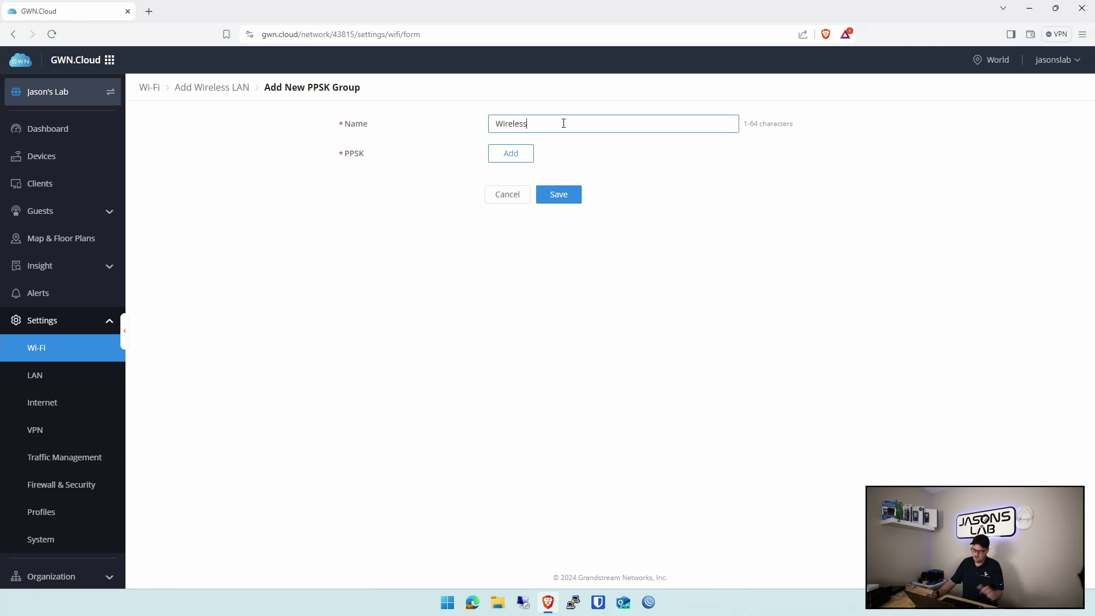
click(557, 199)
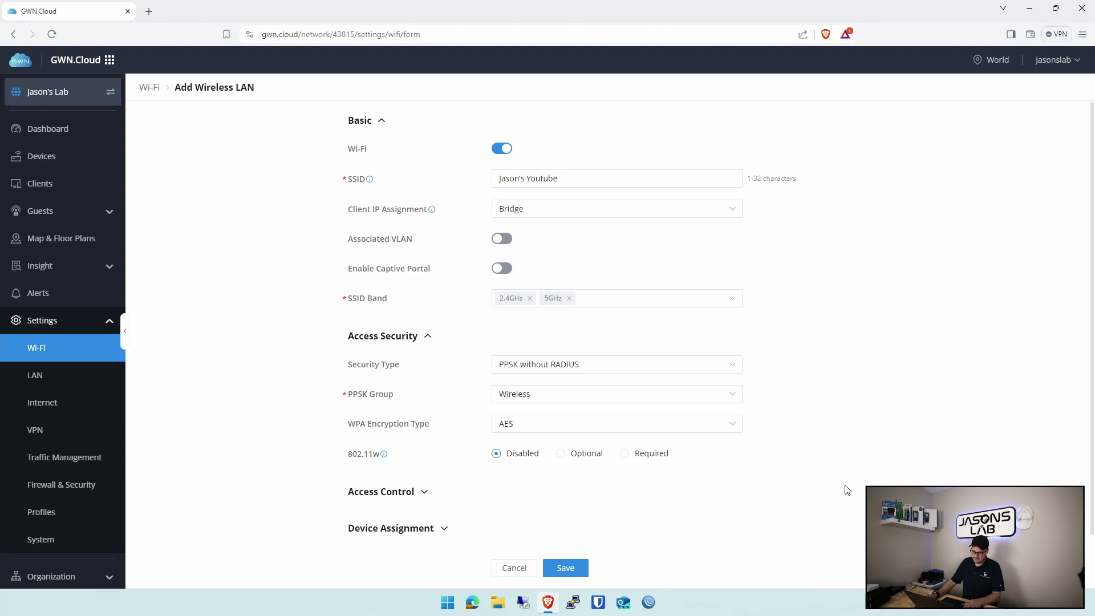
click(565, 568)
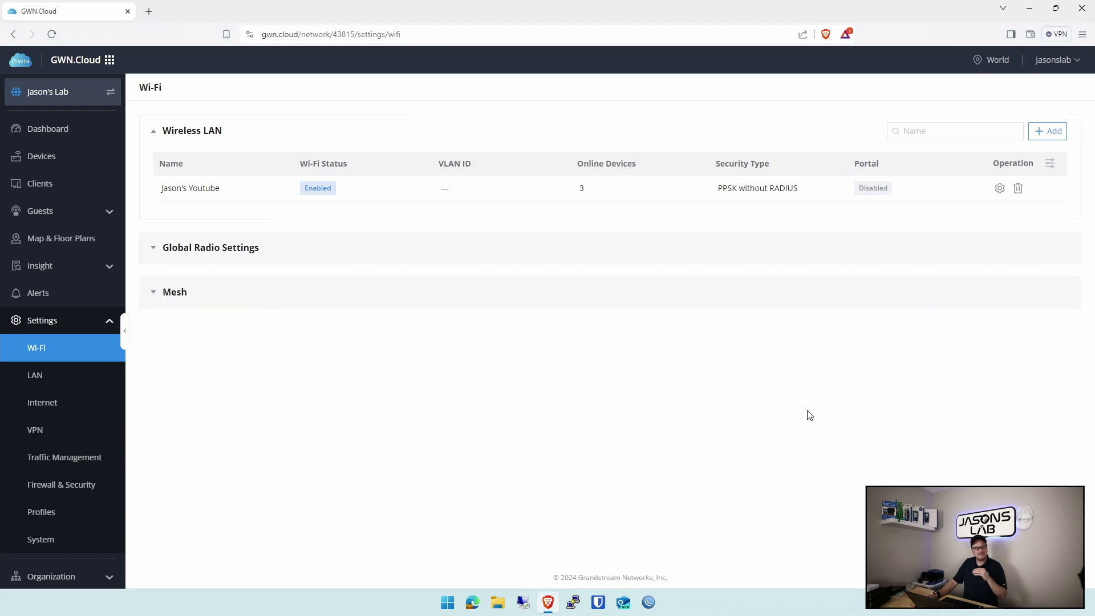
click(49, 377)
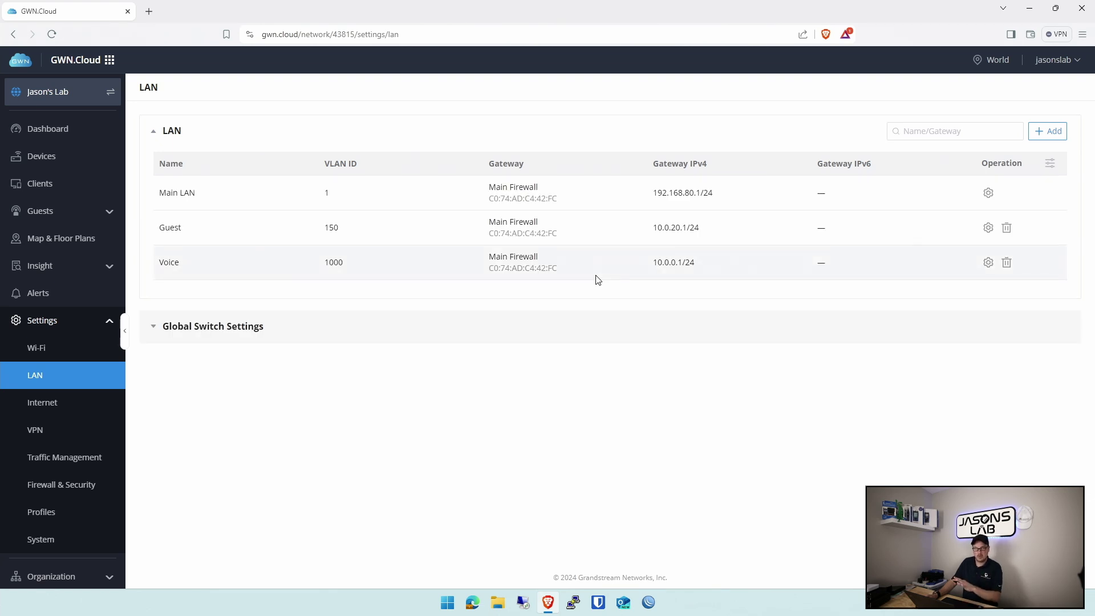
Review the Guest LAN: gateway 10.0.20.1, pool start 10.0.20.100, DNS 9.9.9.11
click(989, 228)
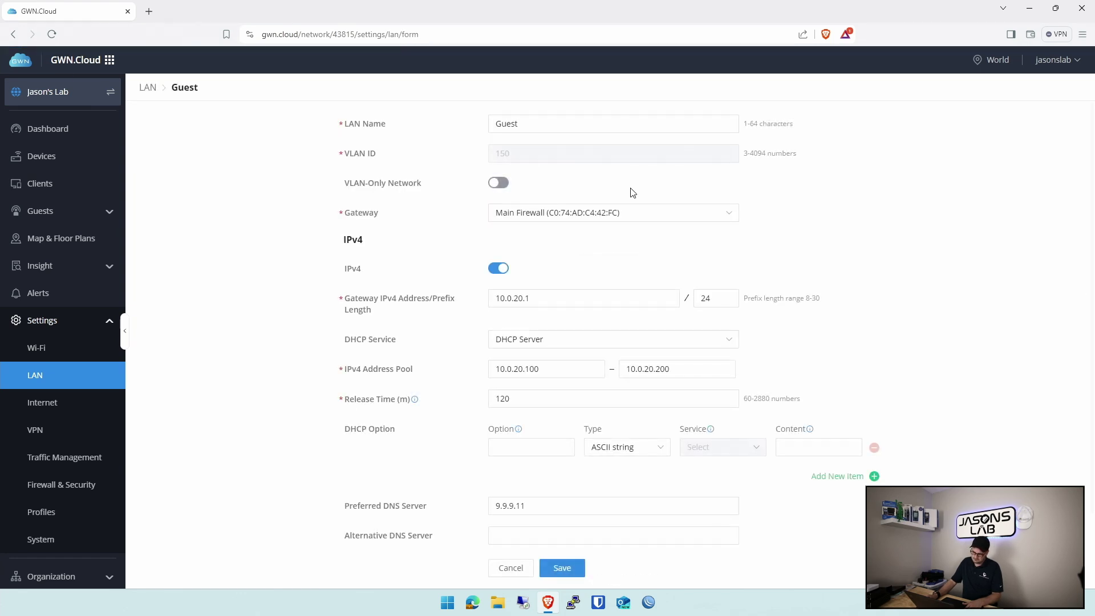
drag(538, 126, 450, 132)
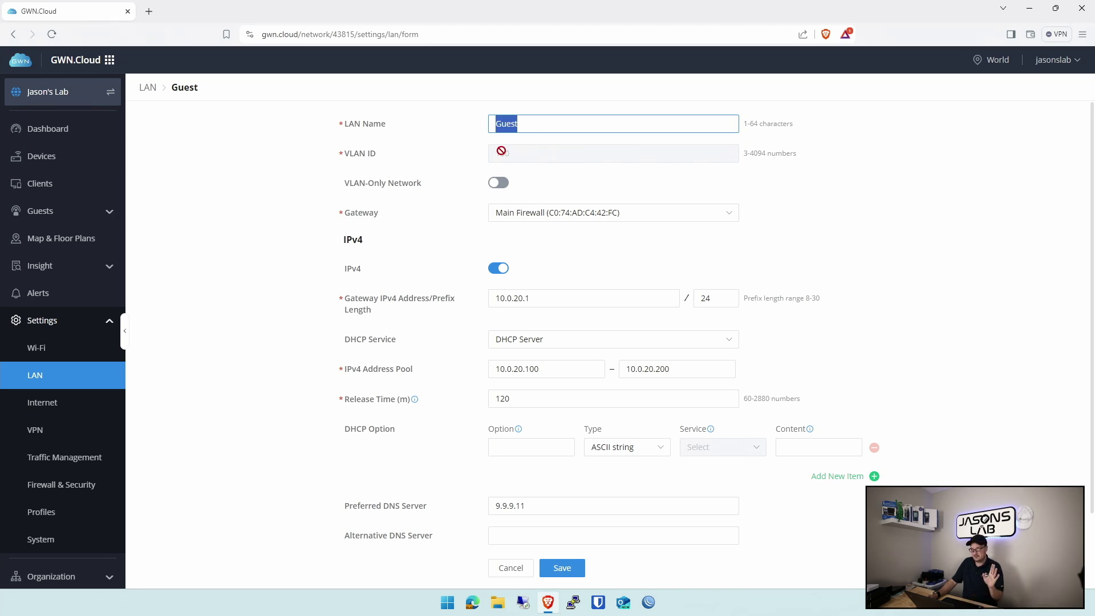
drag(552, 299, 442, 292)
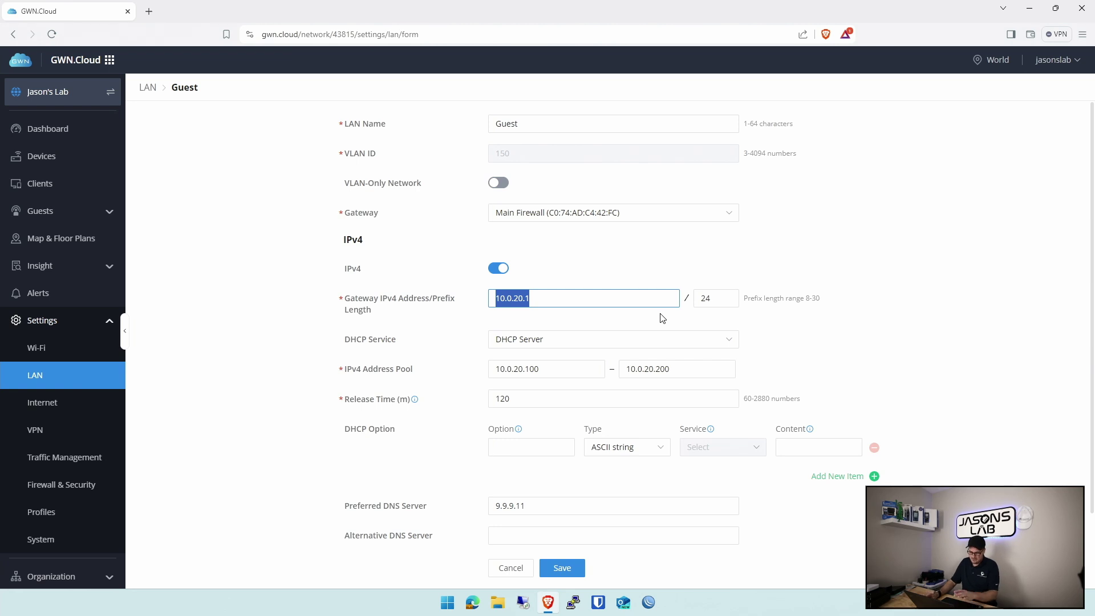
drag(545, 370, 472, 372)
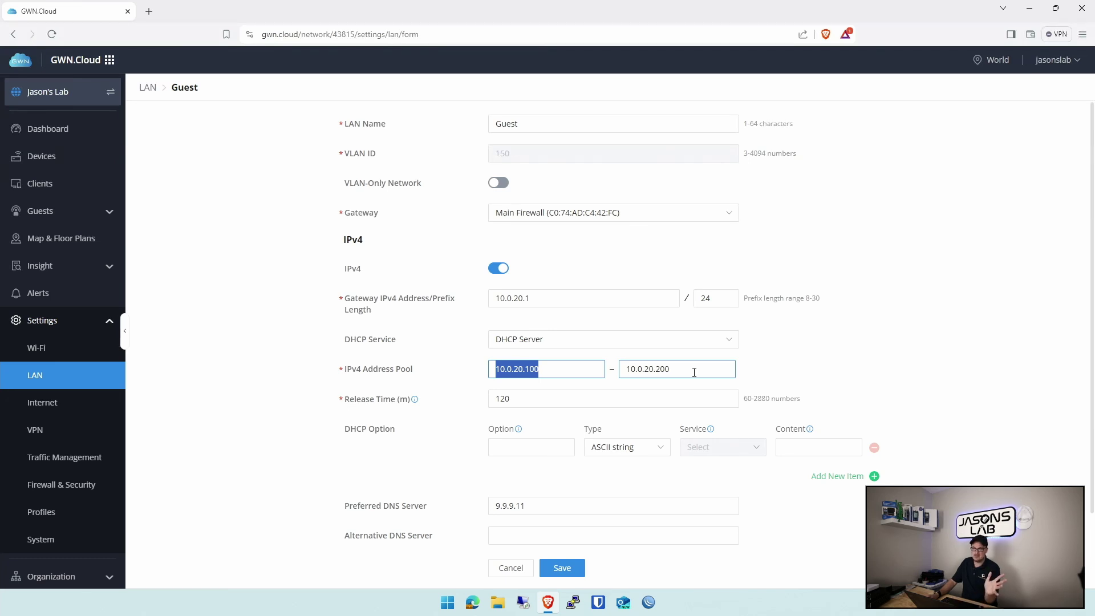
scroll(622, 408, down, 2)
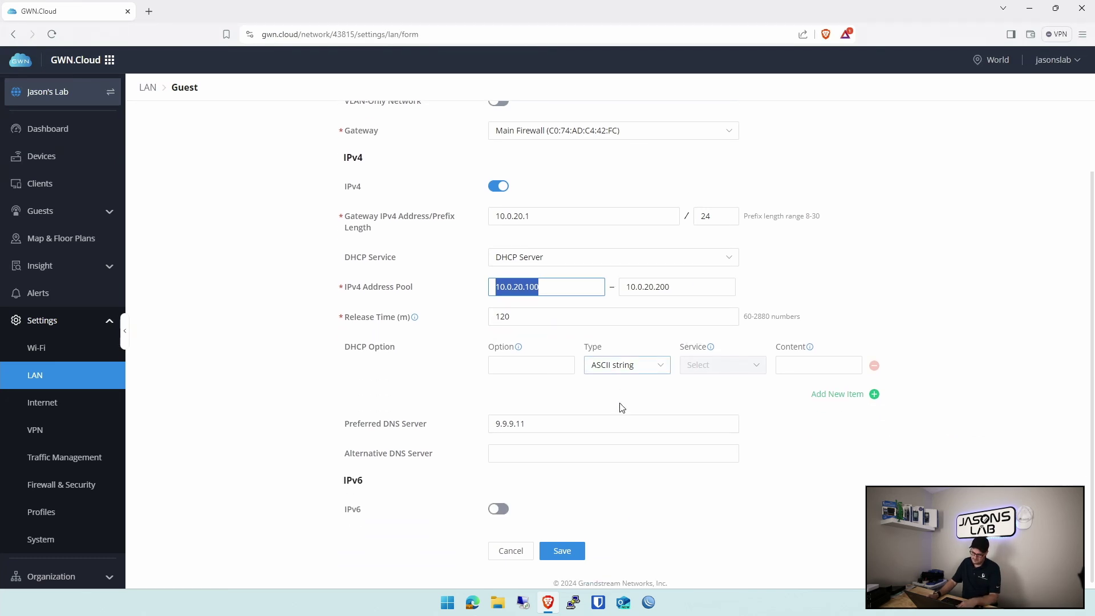
drag(533, 419, 468, 418)
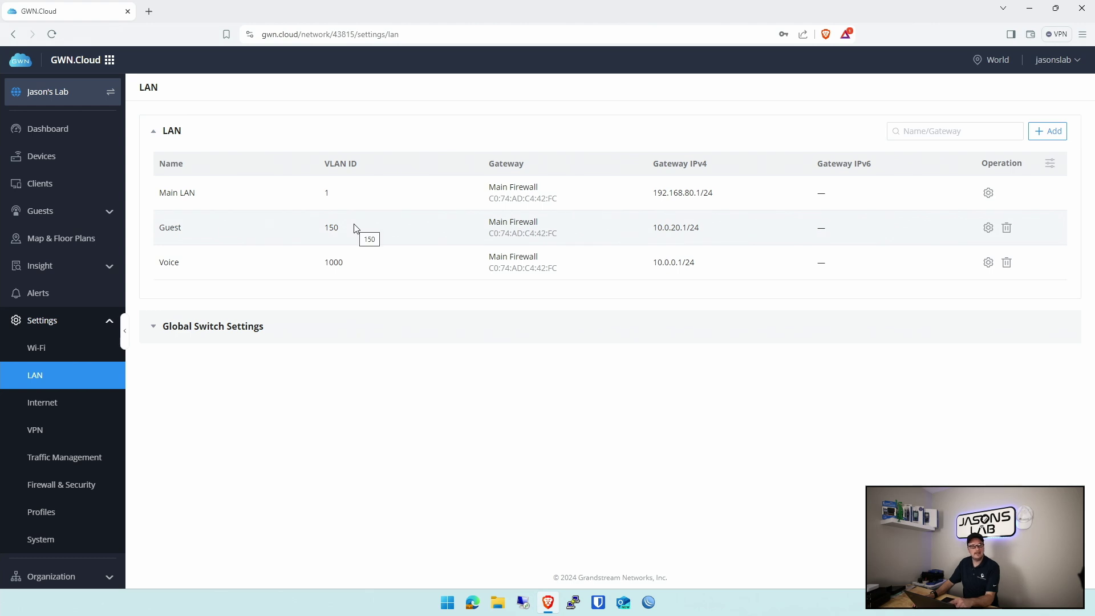
click(41, 160)
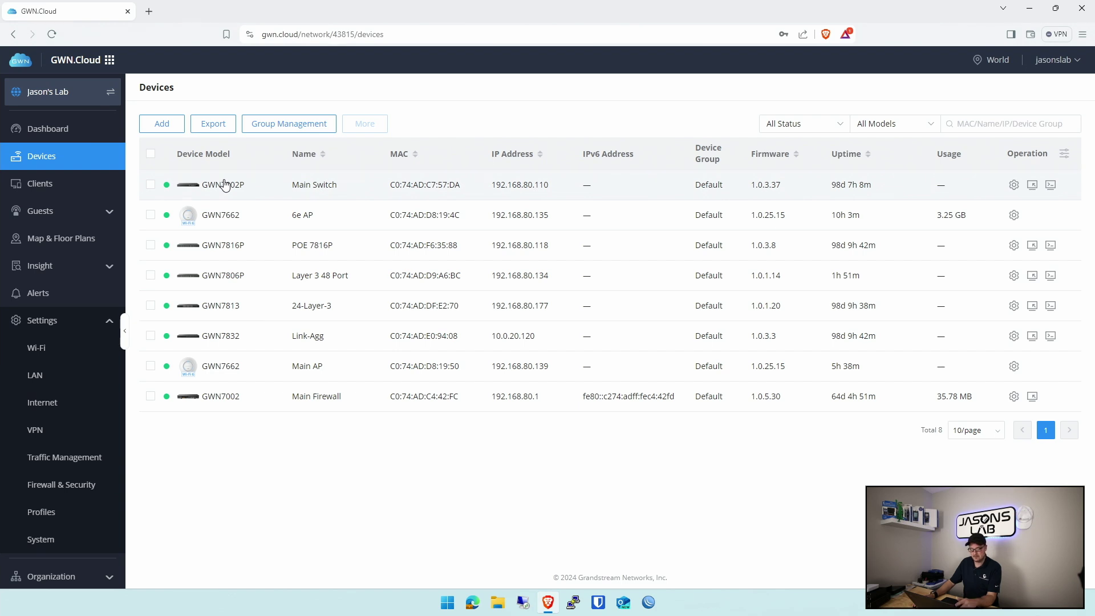
Confirm Main Switch port 1/0/1 uses the All VLANs port profile, leaving it unchanged
click(226, 184)
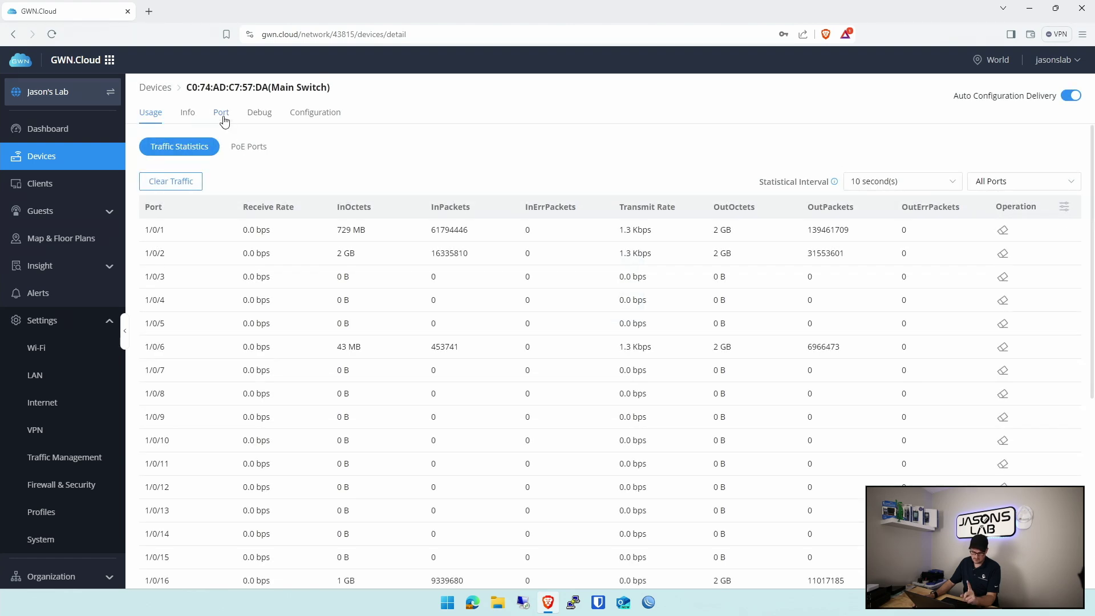
click(223, 119)
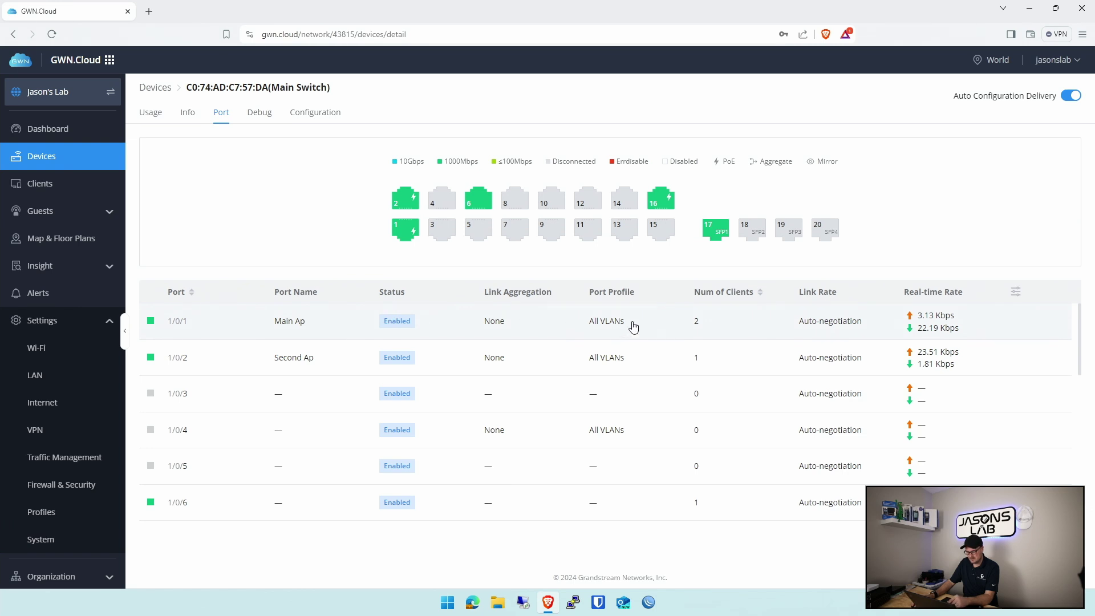
drag(630, 325, 583, 326)
click(583, 326)
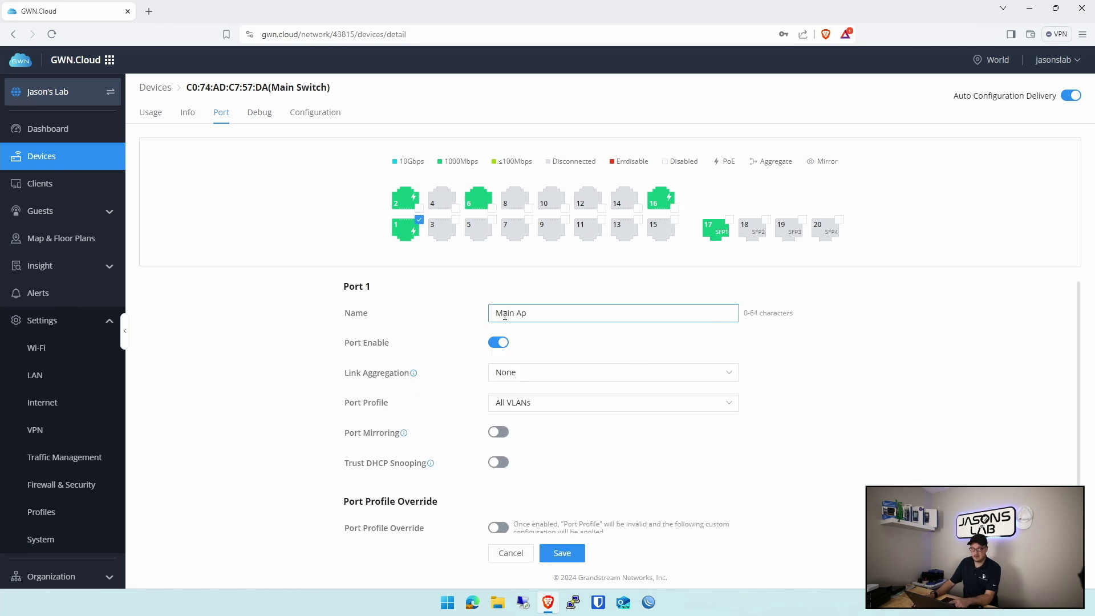
click(538, 406)
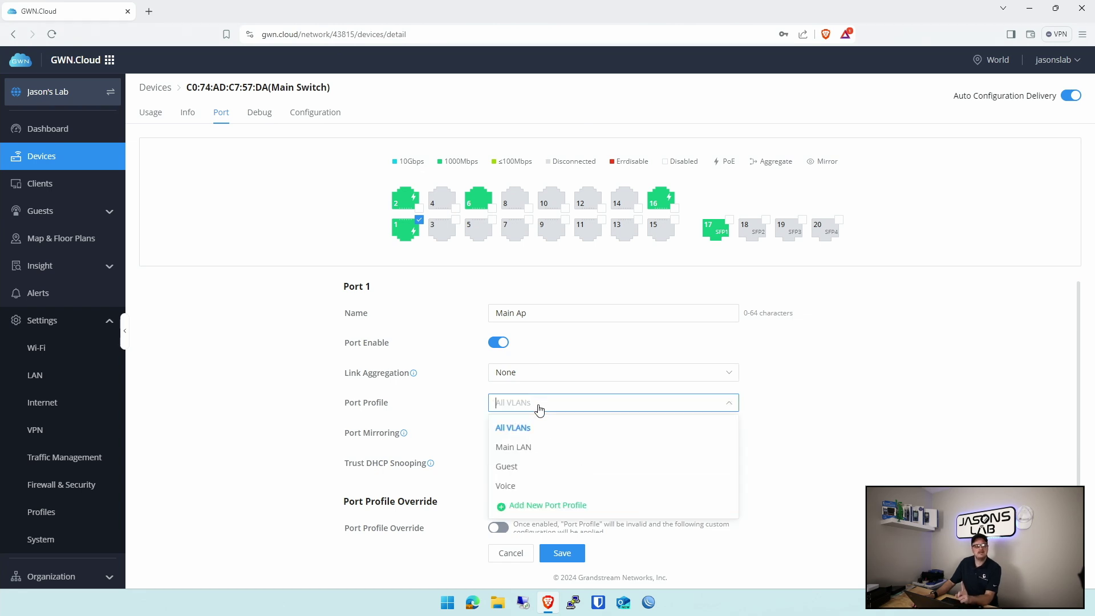
click(276, 195)
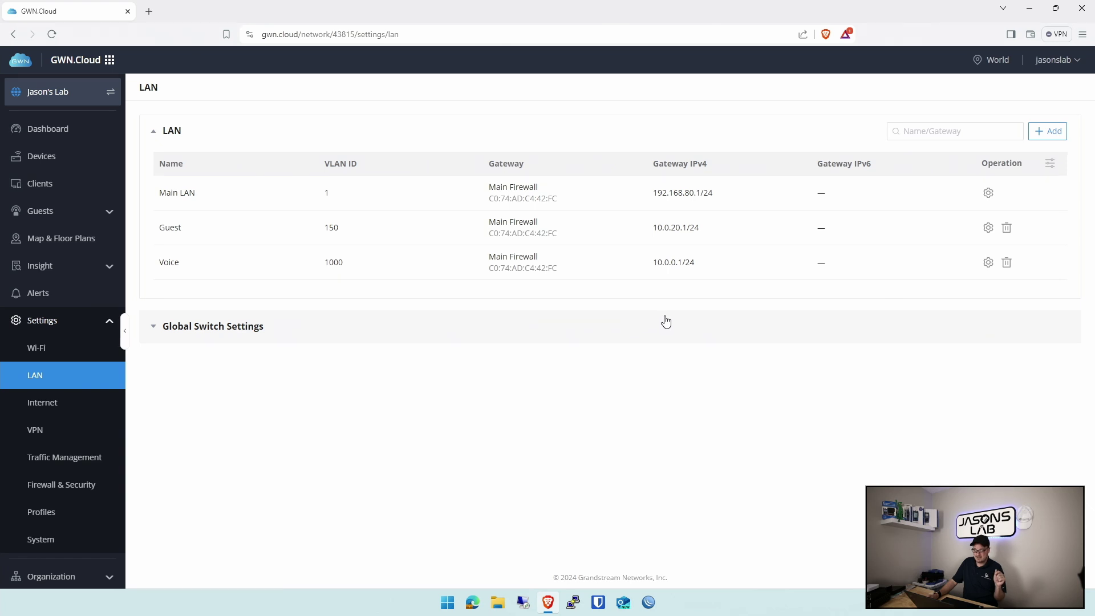
click(57, 511)
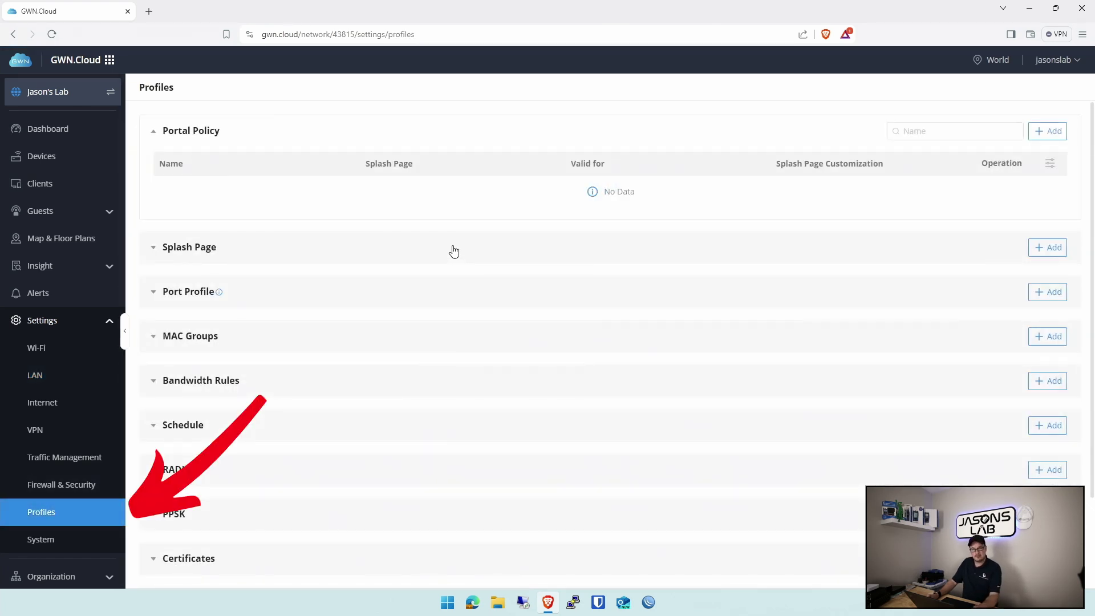
Expand the PPSK section and open the Wireless group for editing
click(182, 518)
scroll(584, 428, down, 3)
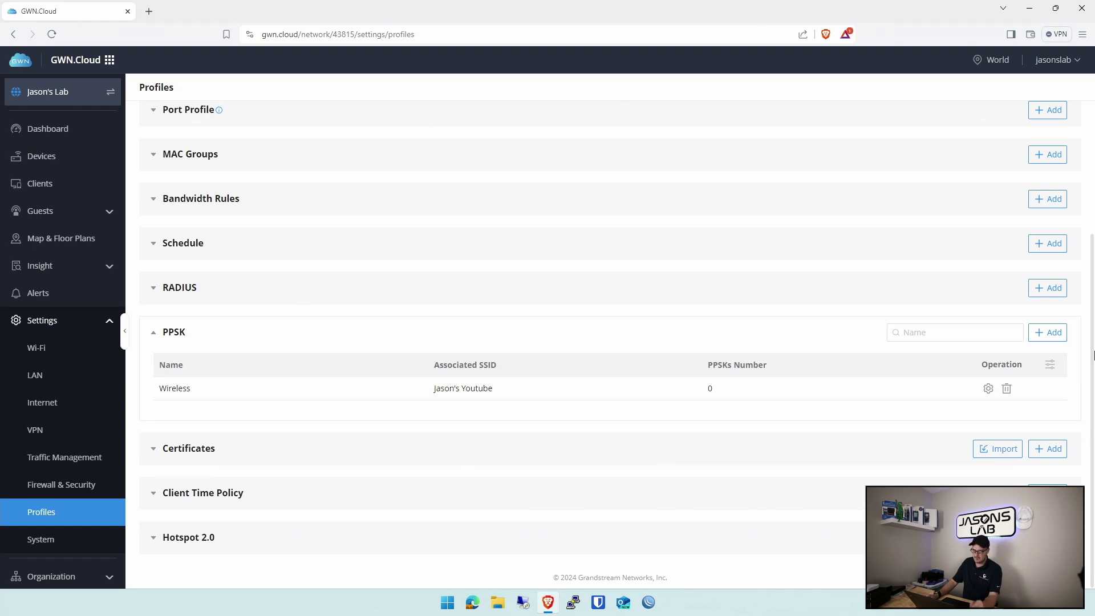
click(988, 388)
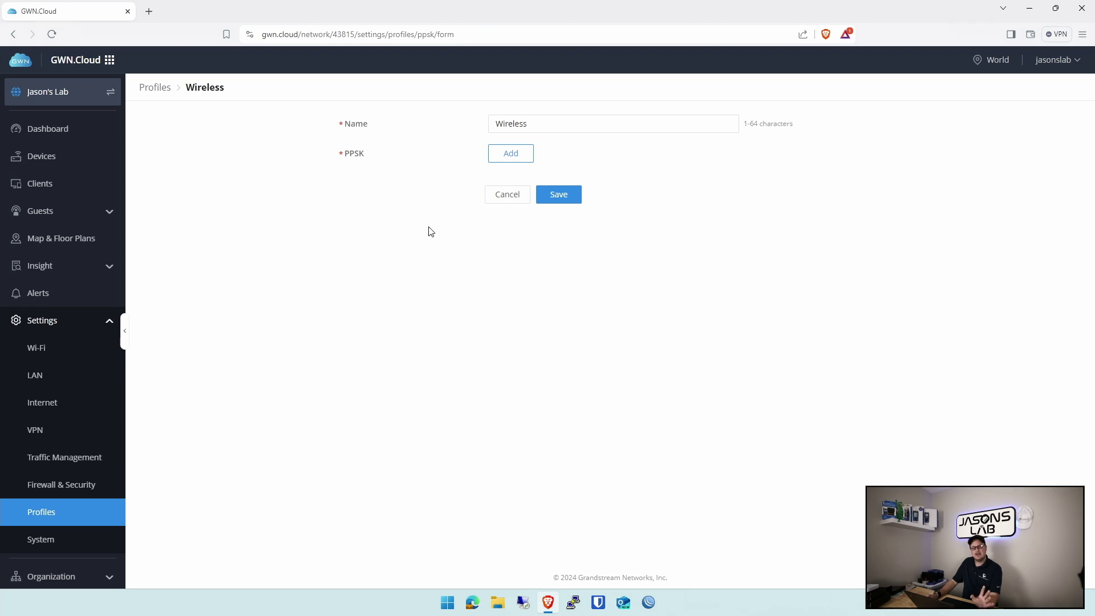
Add PPSK account 'Private Lan' with its Wi-Fi password and a 100-client limit
click(511, 153)
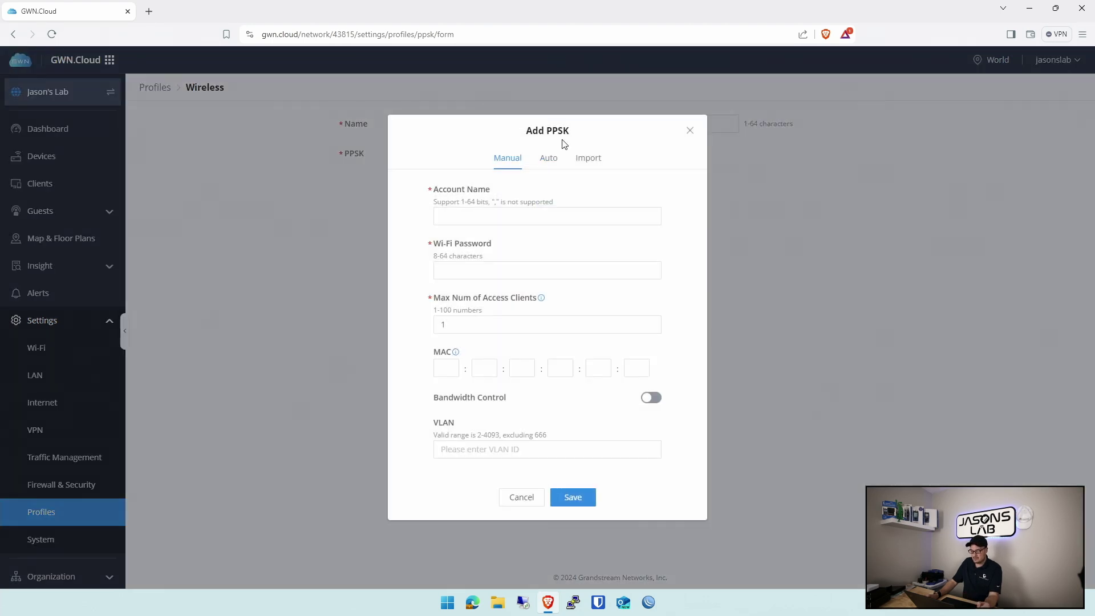
click(514, 215)
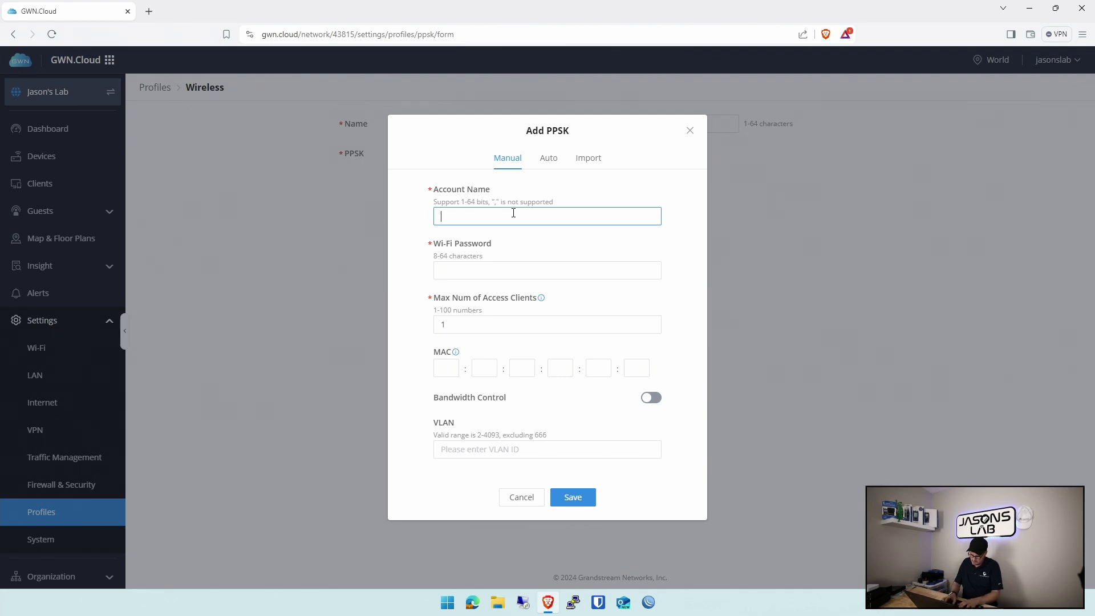
text(Private Lan)
click(496, 270)
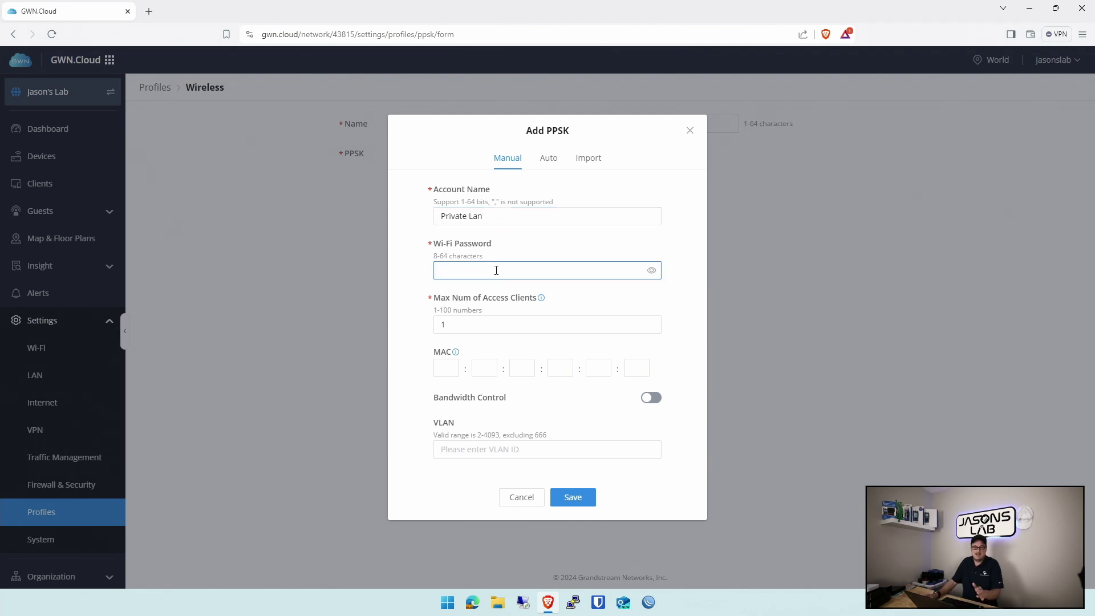
key(ctrl+v)
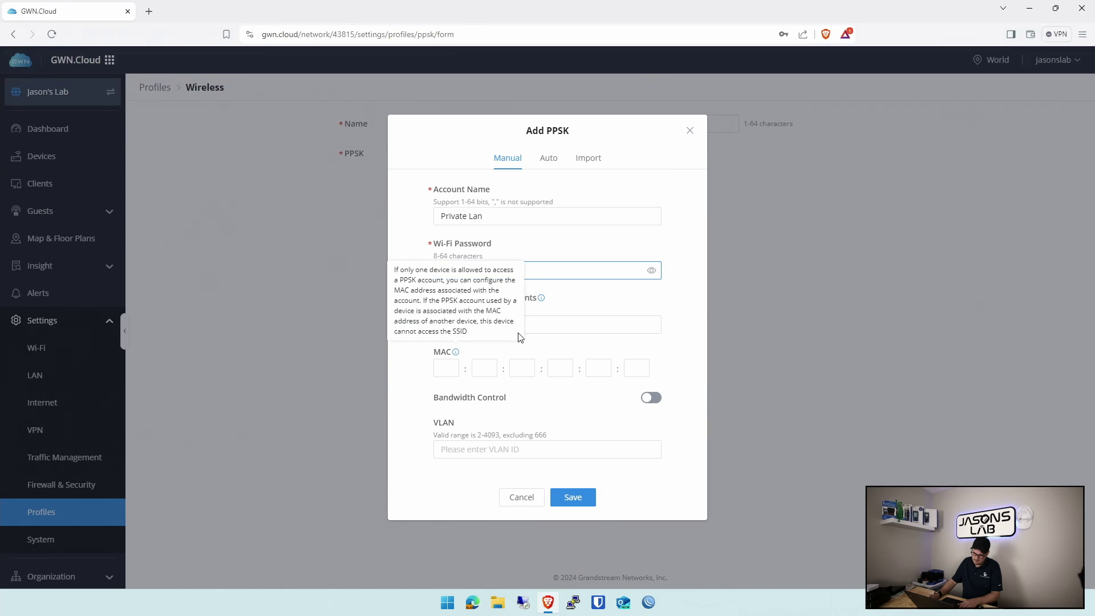
click(544, 325)
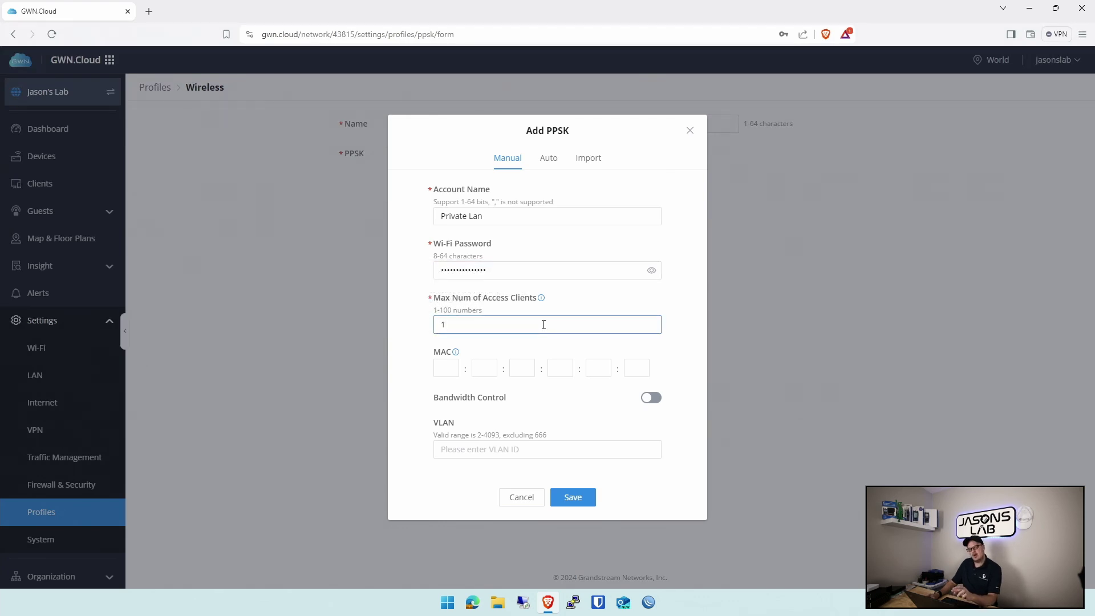
text(1)
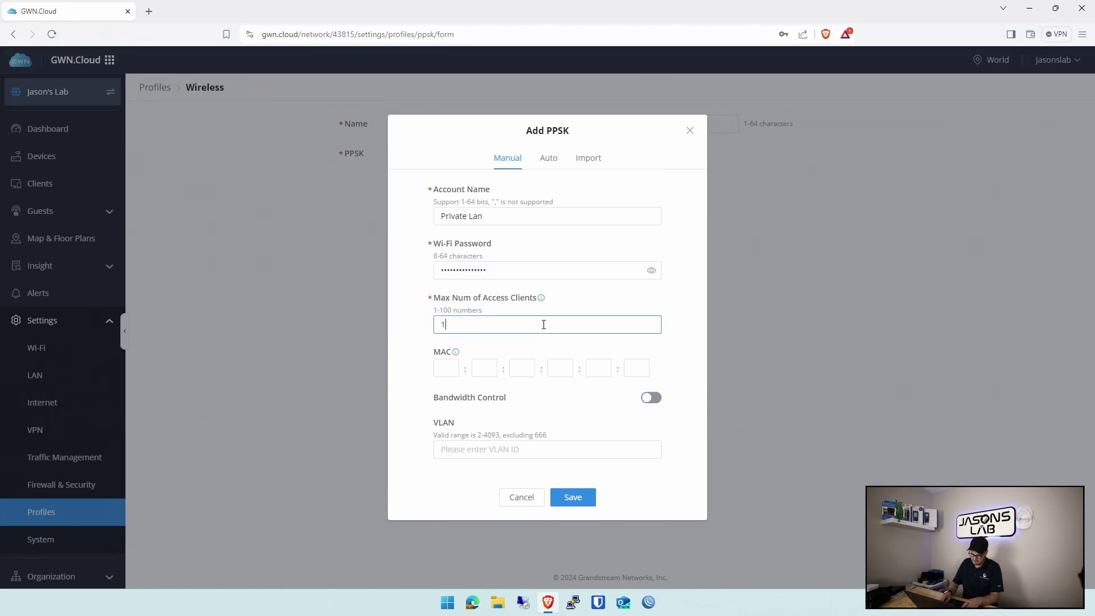
text(00)
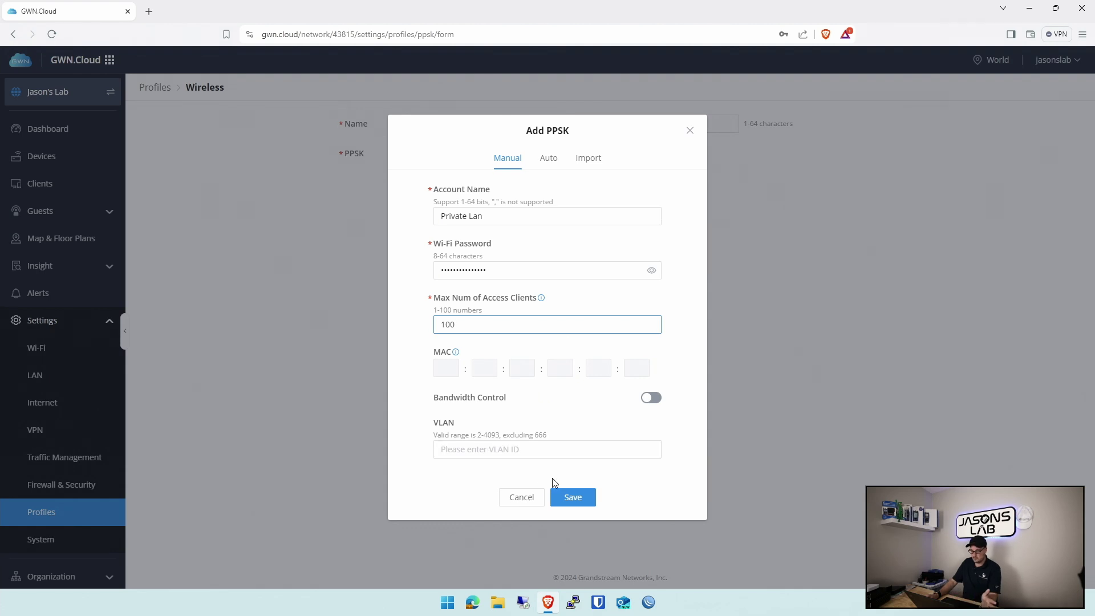
click(573, 497)
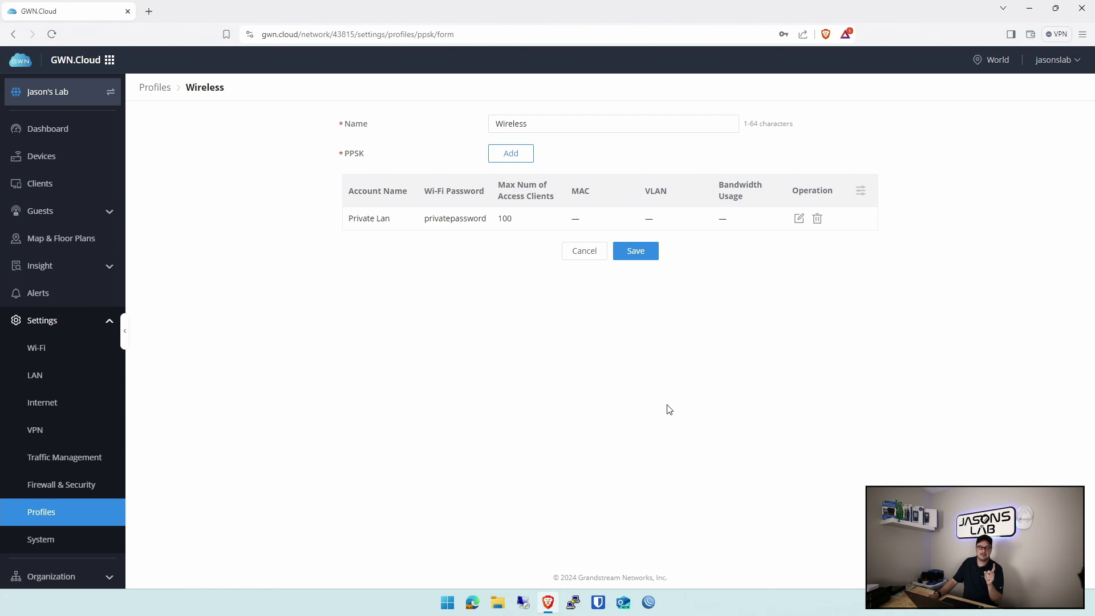
click(518, 156)
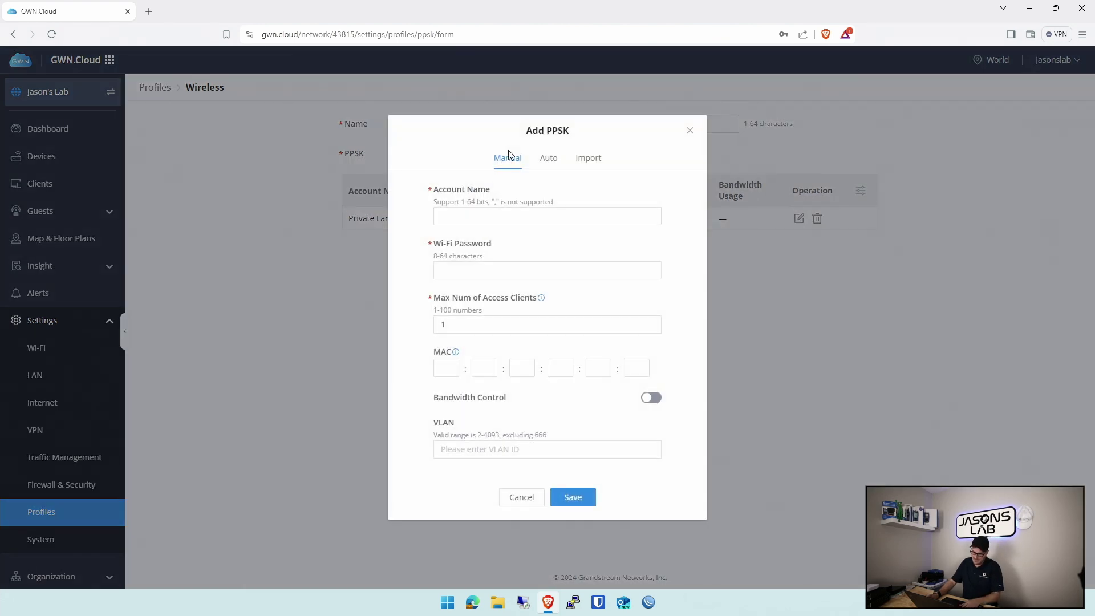
Add PPSK account 'Guest Network' with a password, 50-client limit and VLAN 150, then save the group
click(471, 218)
text(Guest Network)
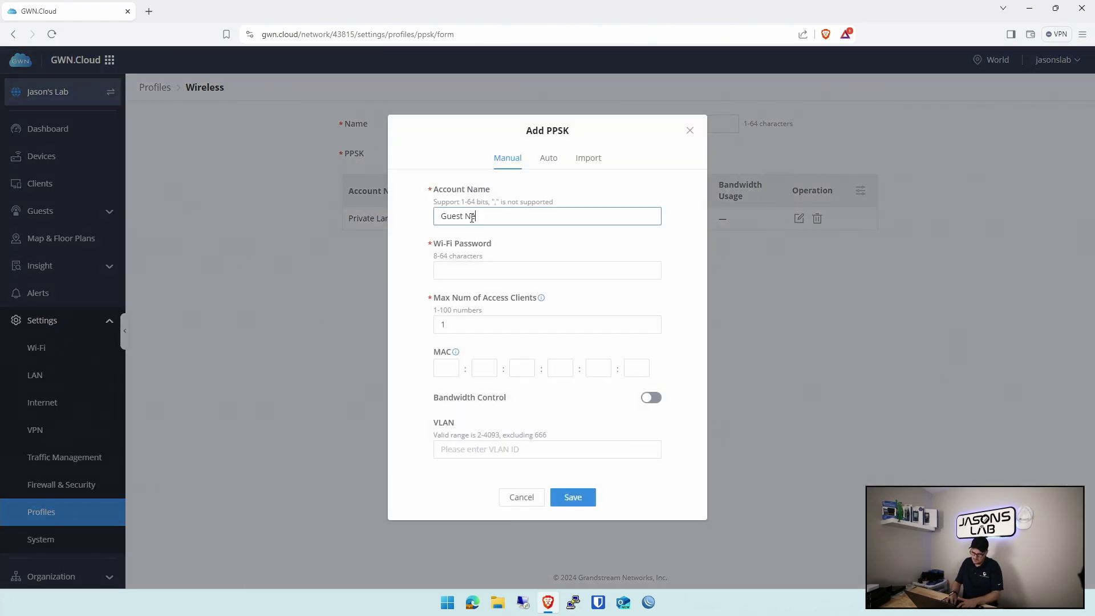
click(465, 273)
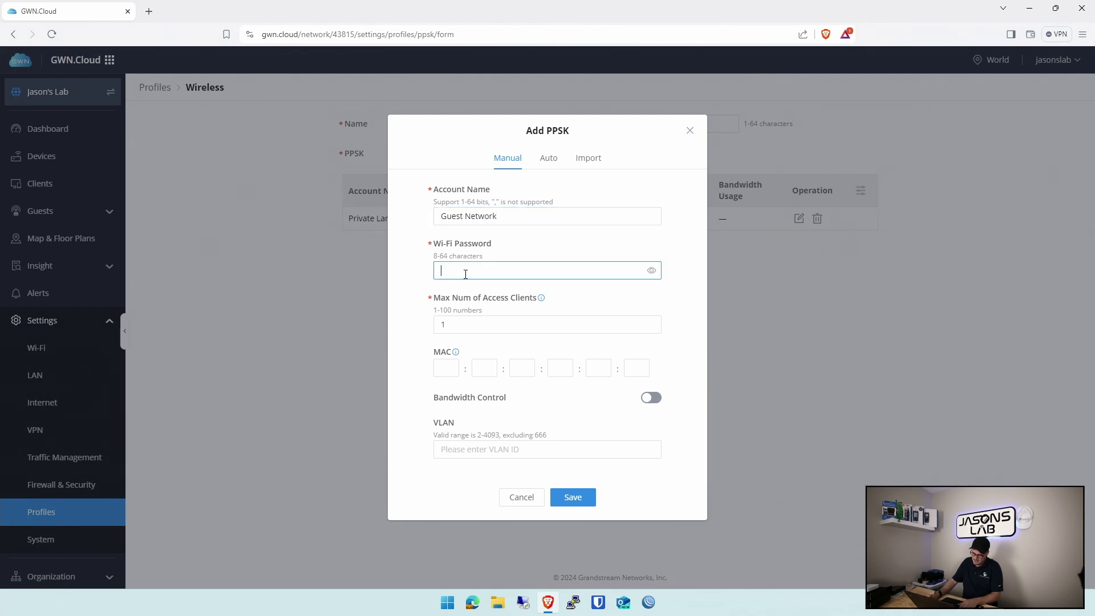
text(••••••)
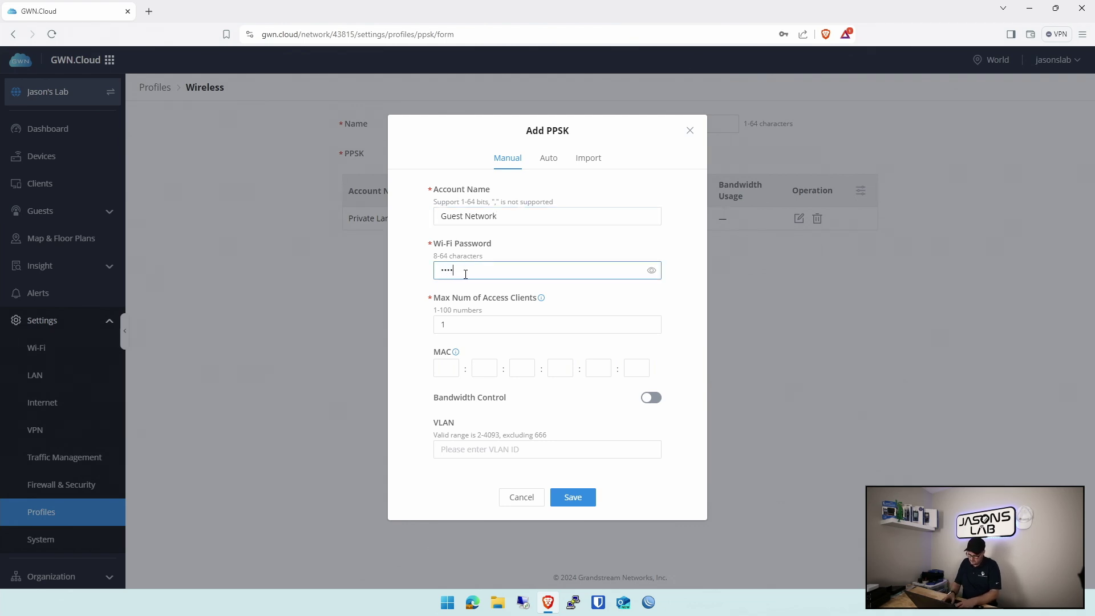
text(••)
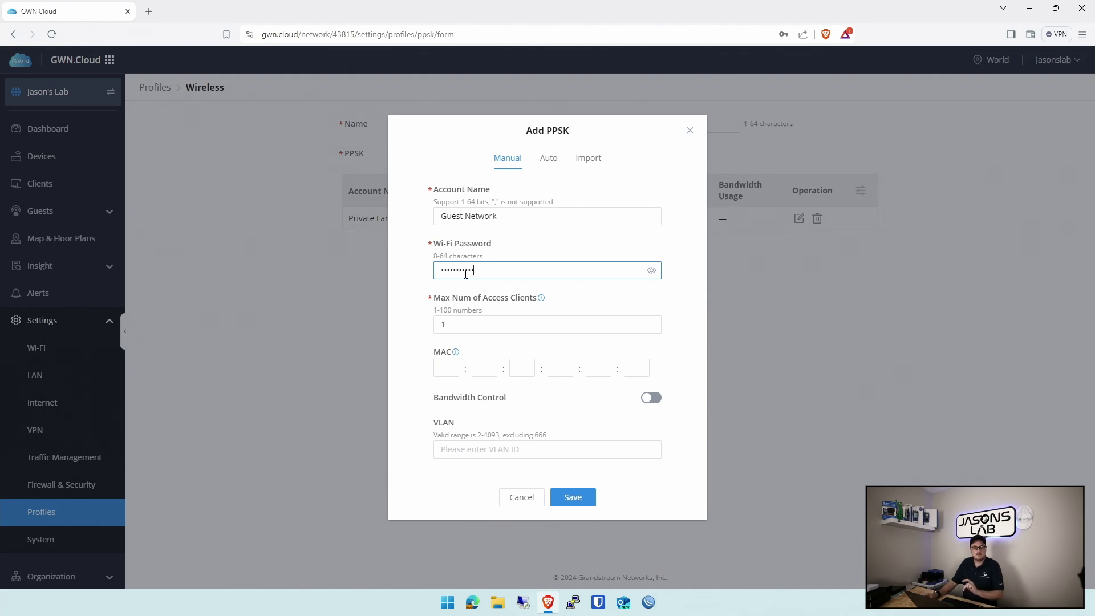
click(473, 326)
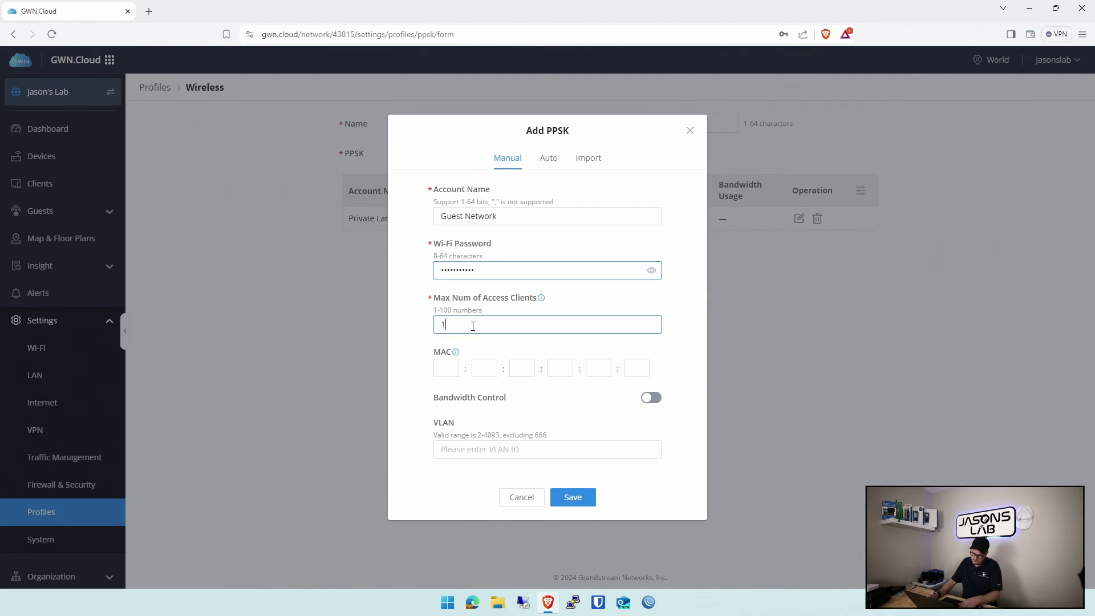
key(BackSpace)
text(50)
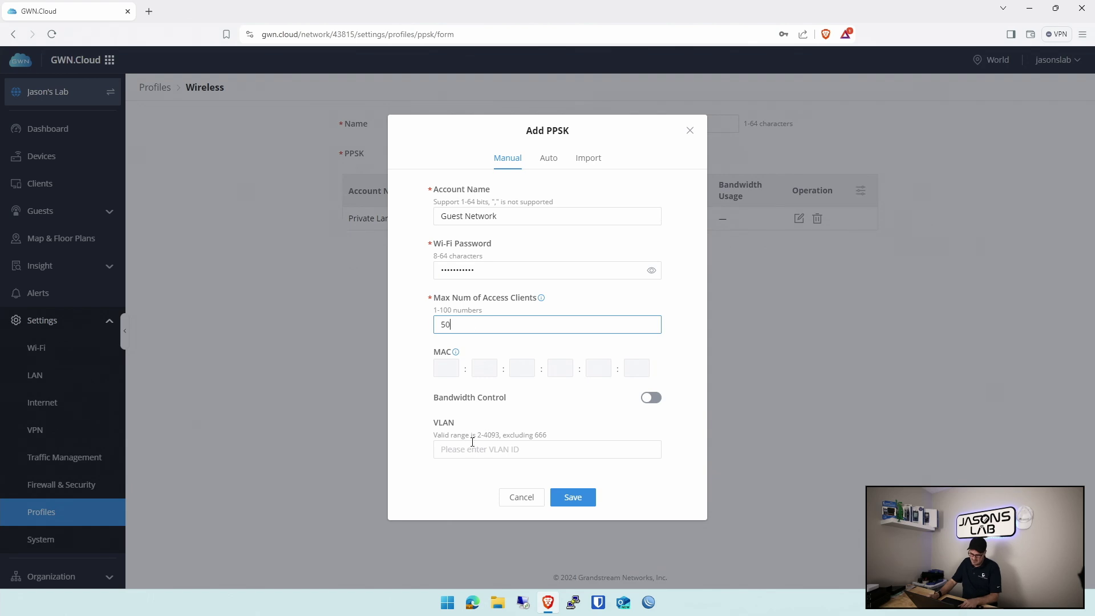
click(496, 452)
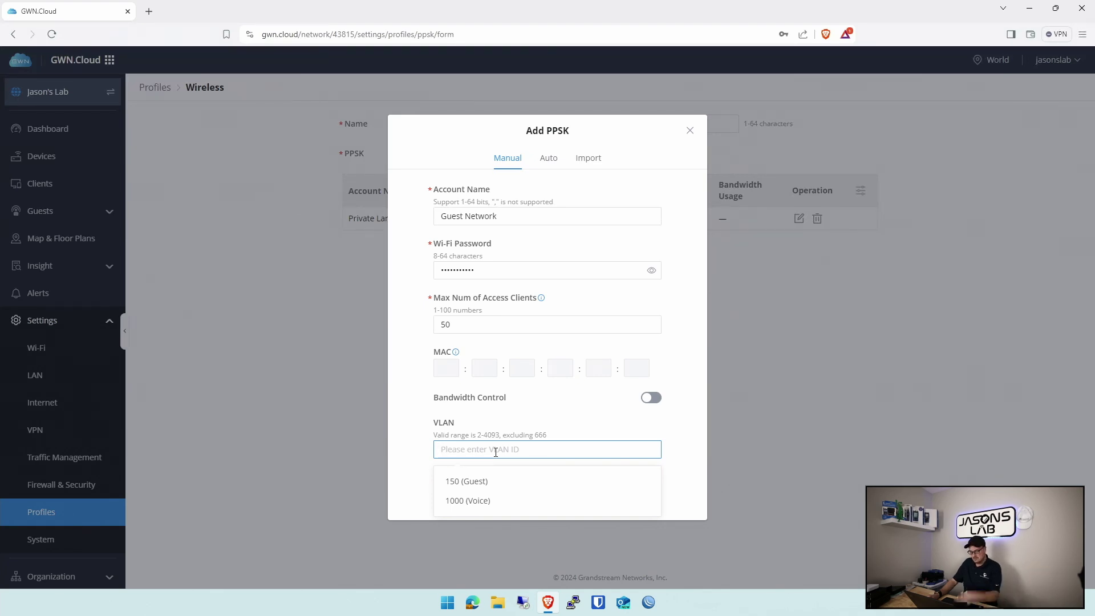
click(486, 481)
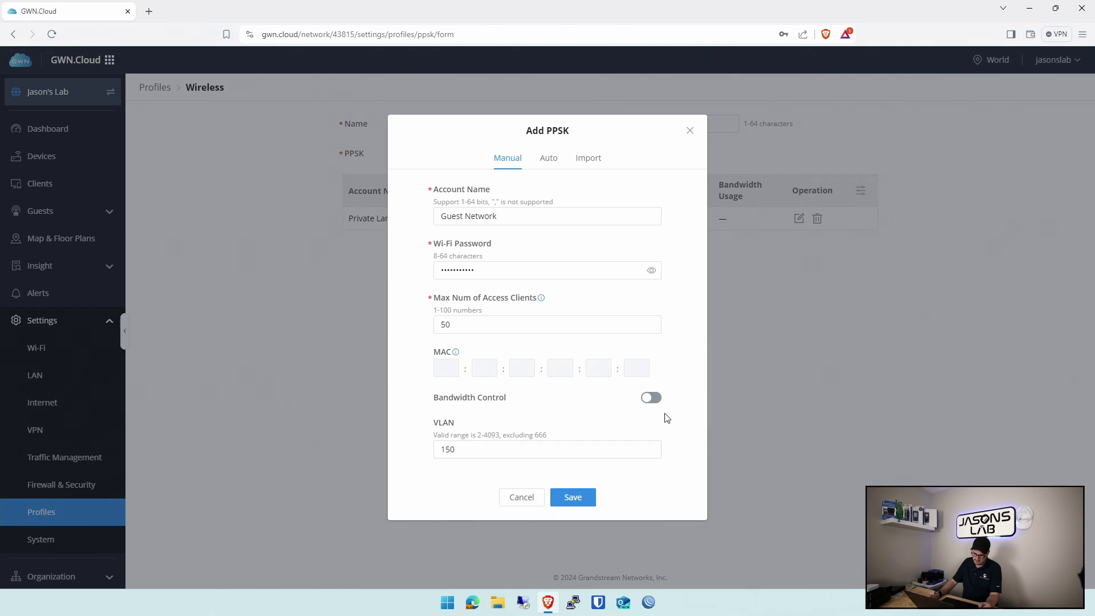
click(576, 504)
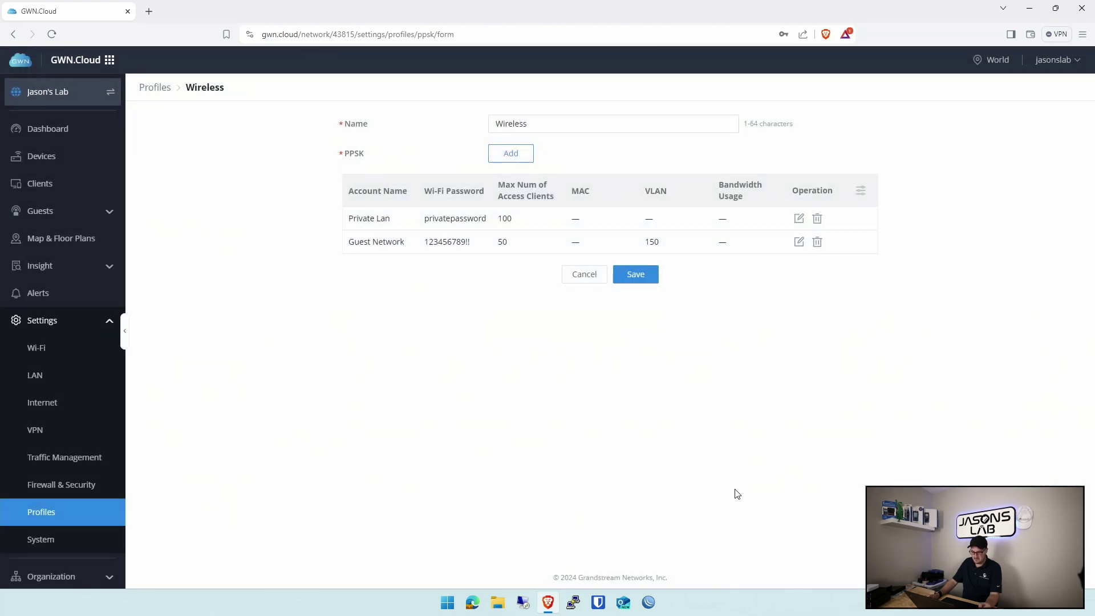
click(636, 274)
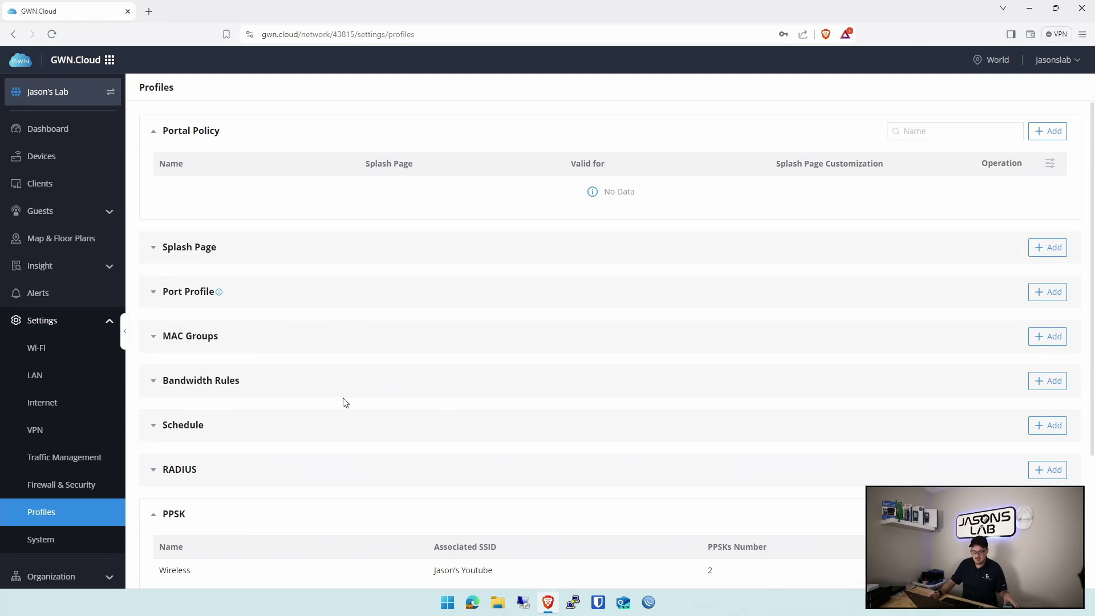
Open the Clients list to see the client connected to the new SSID
click(53, 177)
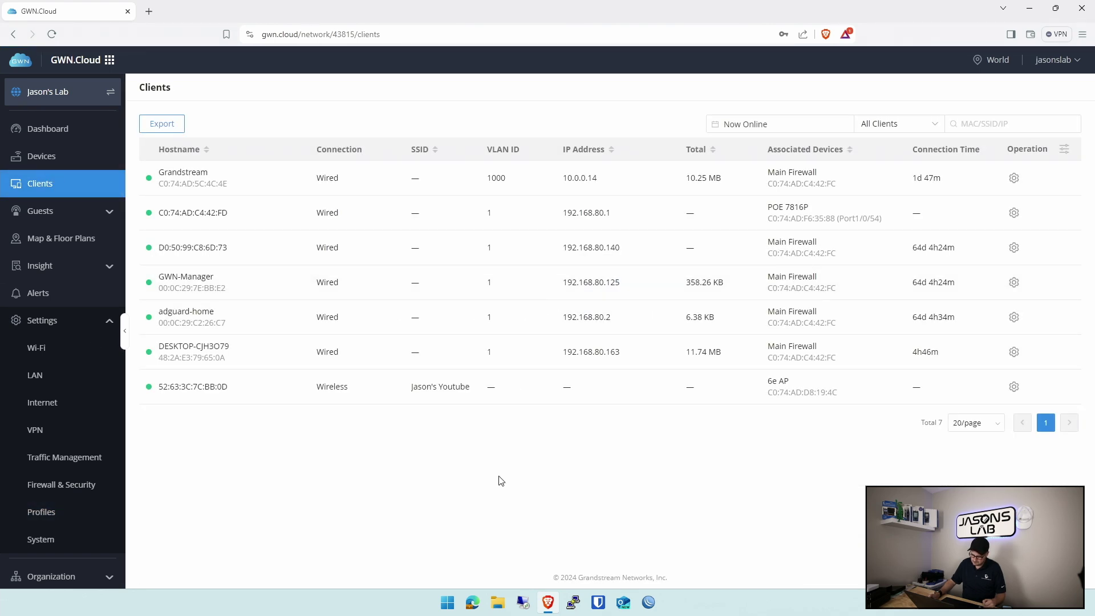
drag(494, 388, 372, 398)
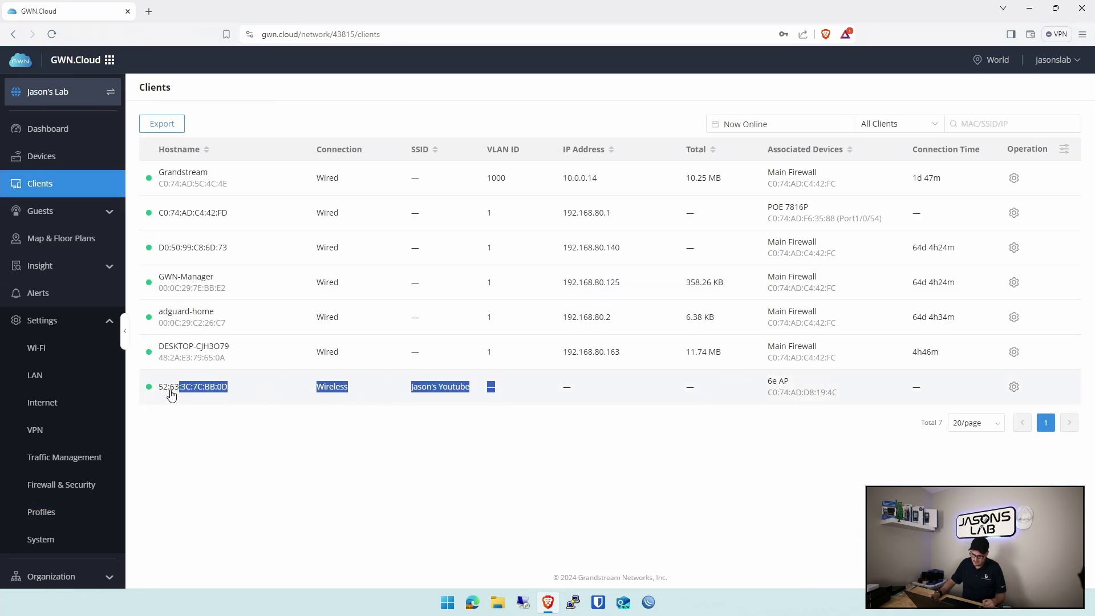
drag(171, 394, 151, 394)
drag(765, 383, 803, 392)
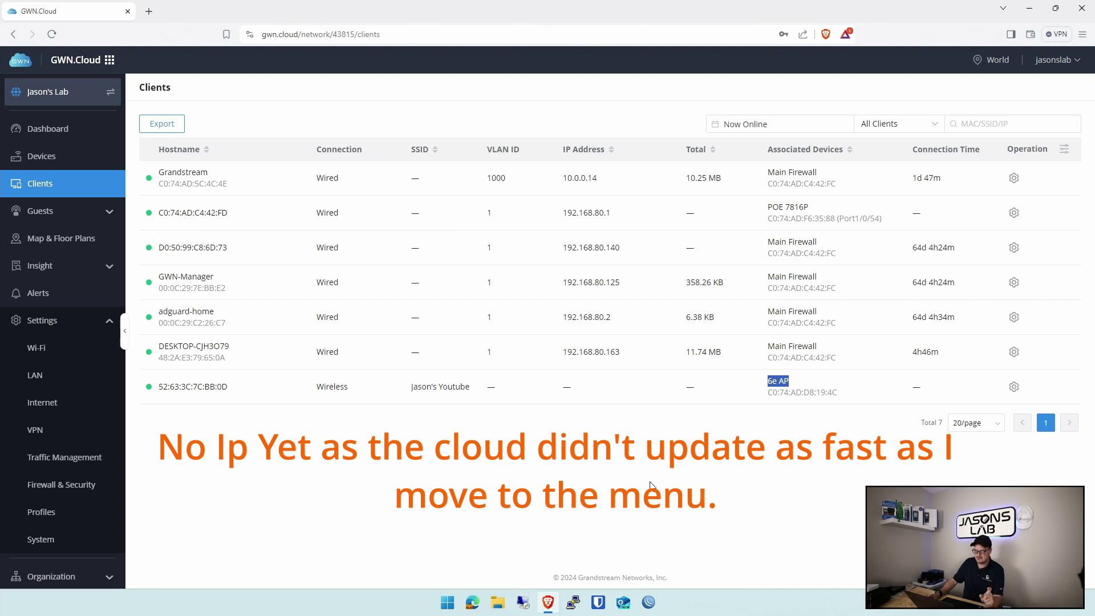
click(649, 519)
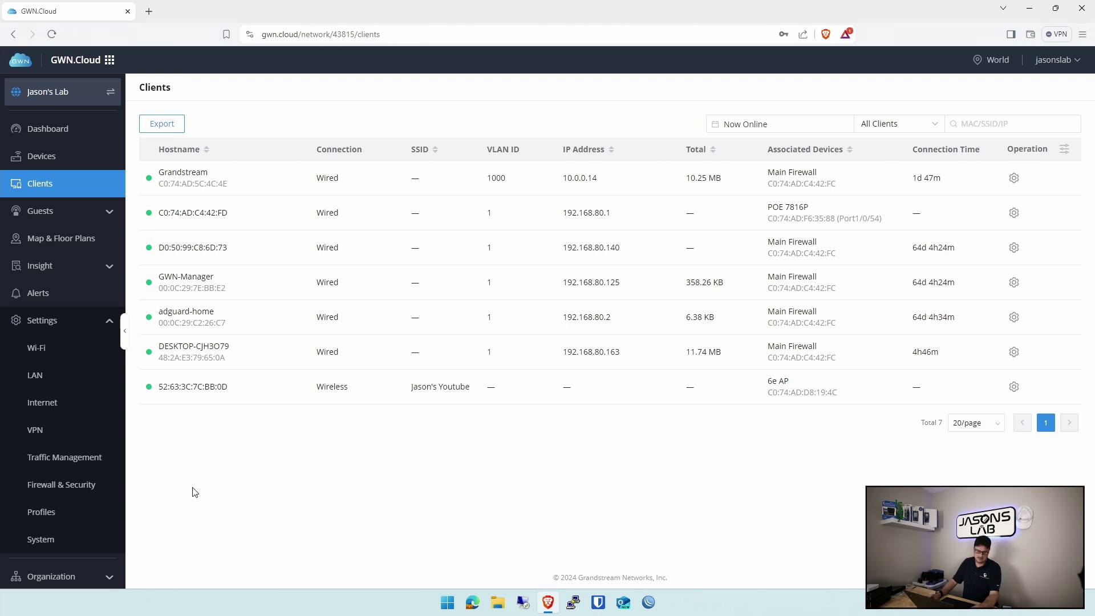
click(81, 485)
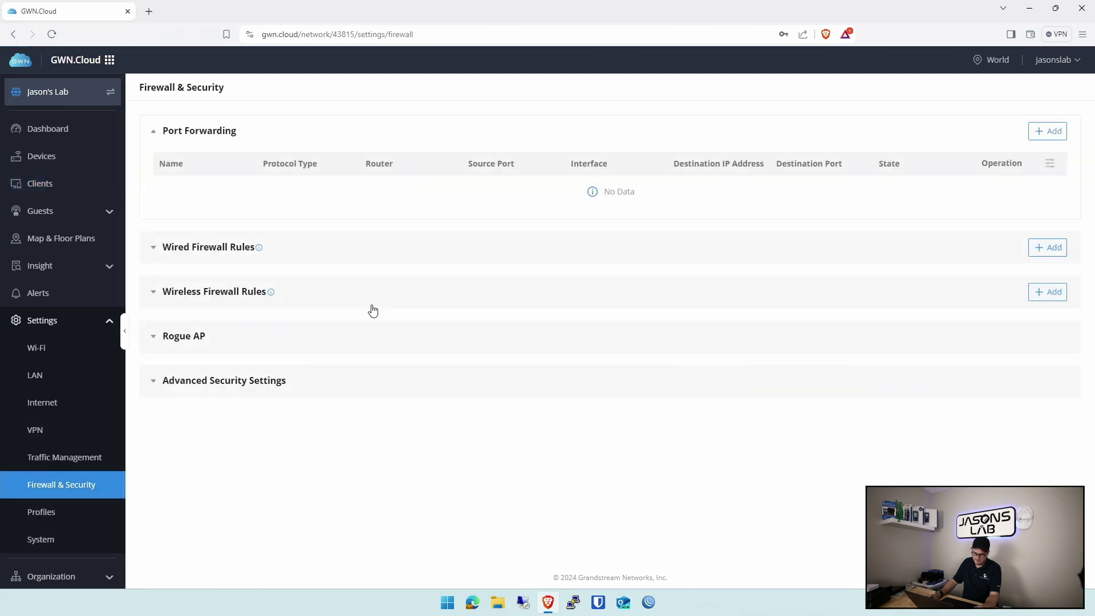
Expand Wired Firewall Rules to show the Block to Lan GUI and Block Guest to Gui drop rules
click(223, 248)
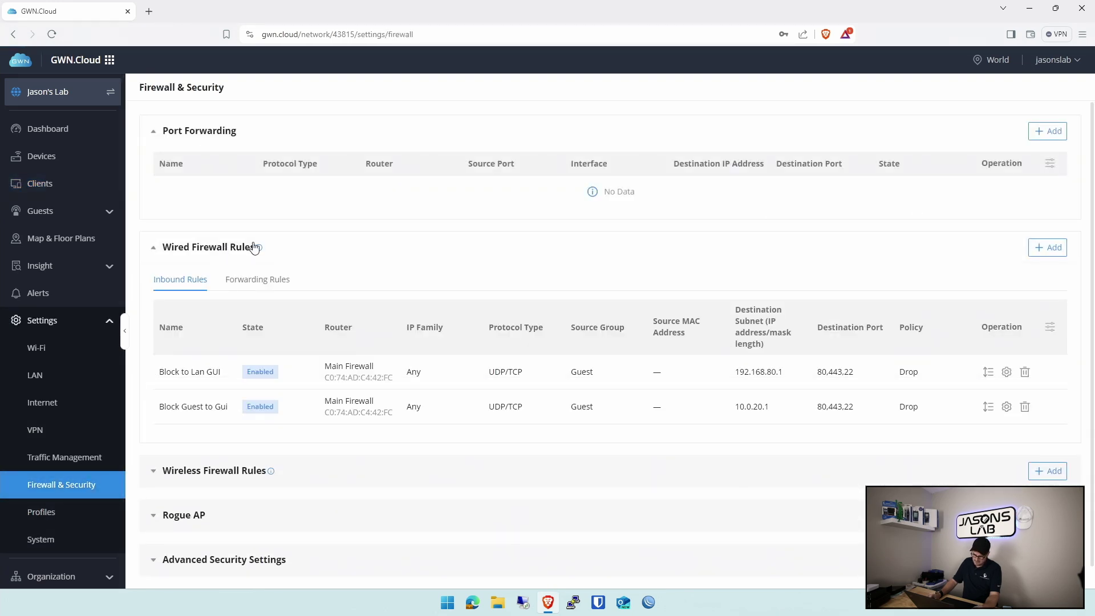